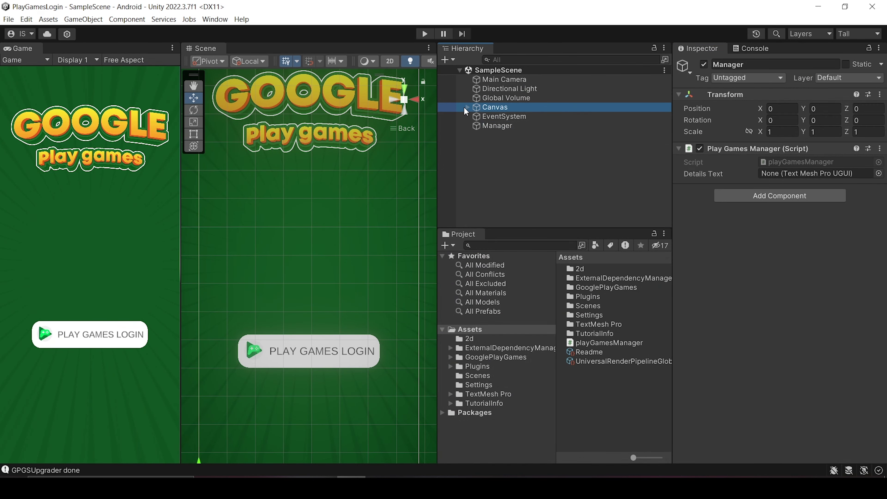
# Assign PlayerDetails to the Manager's Details Text field.
pyautogui.click(496, 163)
pyautogui.moveTo(522, 145); pyautogui.dragTo(771, 174)
pyautogui.click(468, 107)
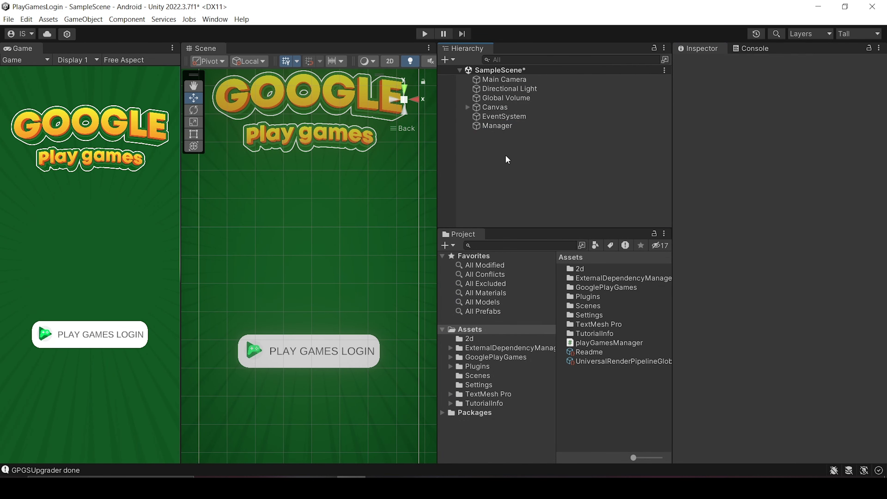
pyautogui.click(467, 107)
# Add an On Click entry on PlayGamesLogin that calls Manager's playGamesManager.SignIn.
pyautogui.click(518, 135)
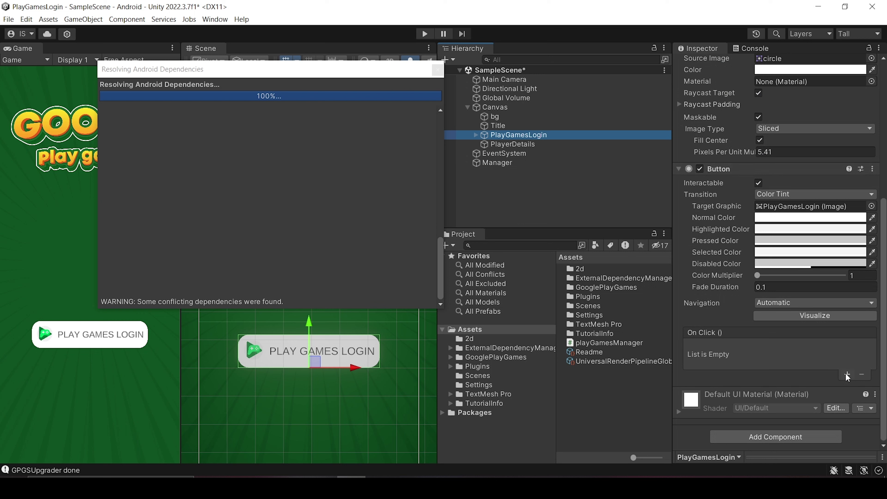
pyautogui.click(847, 374)
pyautogui.moveTo(519, 162); pyautogui.dragTo(704, 359)
pyautogui.click(810, 347)
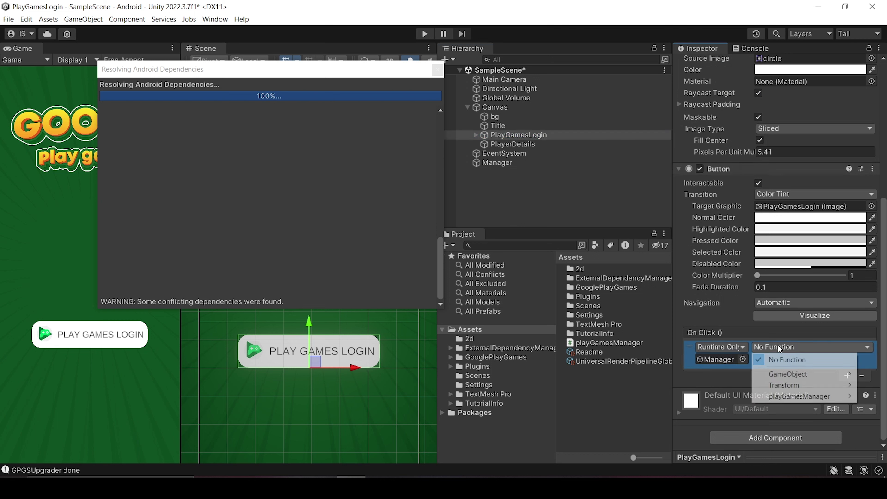
pyautogui.moveTo(802, 395)
pyautogui.click(646, 374)
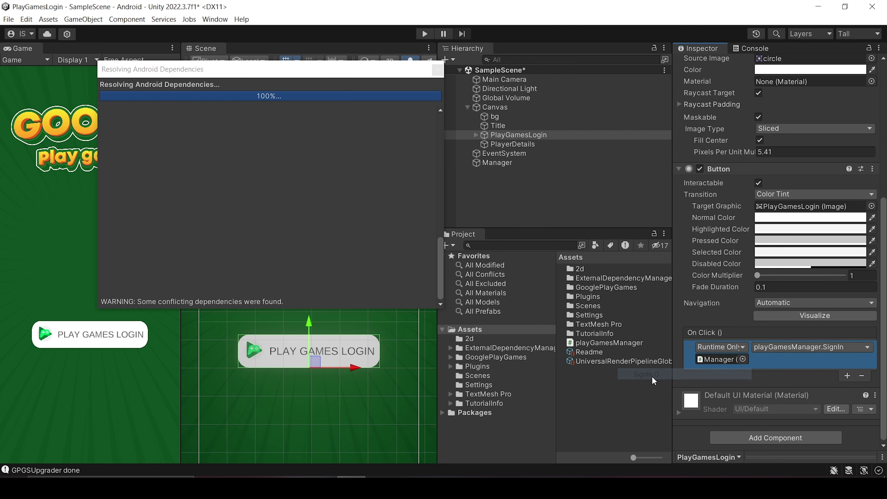
# Collapse the Canvas hierarchy and save the scene.
pyautogui.click(524, 195)
pyautogui.click(467, 107)
pyautogui.hotkey('ctrl', 's')
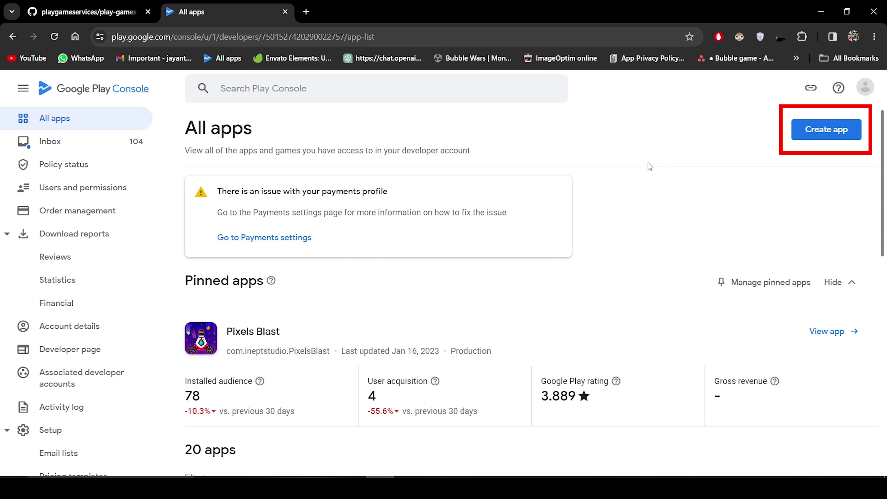
# Create a free game app named GooglePlayGames with both declarations accepted.
pyautogui.click(826, 129)
pyautogui.click(411, 189)
pyautogui.write('Google PPlayGames')
pyautogui.click(362, 358)
pyautogui.scroll(-2, 356, 365)
pyautogui.scroll(-3, 358, 349)
pyautogui.click(362, 253)
pyautogui.scroll(-5, 360, 349)
pyautogui.click(361, 190)
pyautogui.click(361, 268)
pyautogui.click(845, 462)
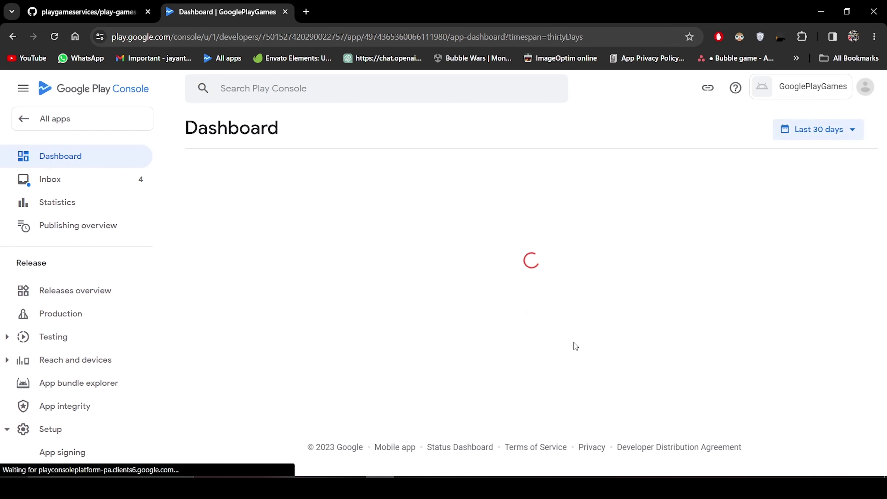
# Open the app's Play Games Services configuration page.
pyautogui.scroll(-1, 96, 286)
pyautogui.scroll(-8, 96, 284)
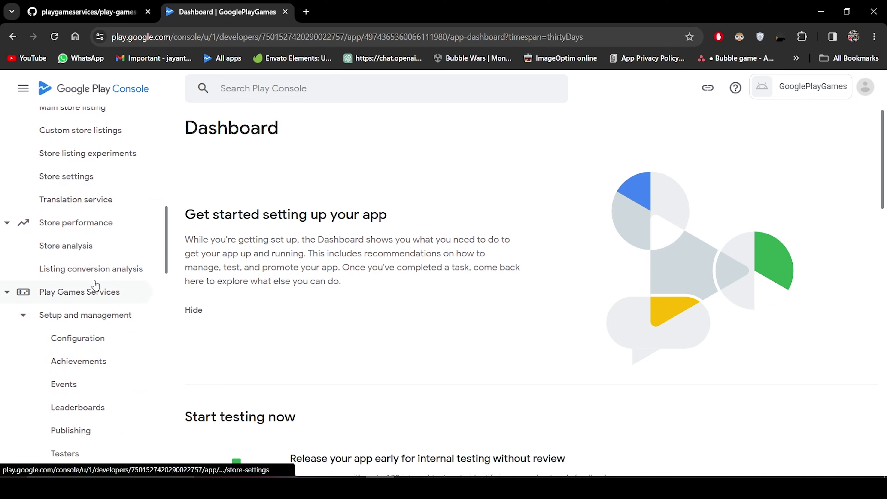
pyautogui.click(81, 338)
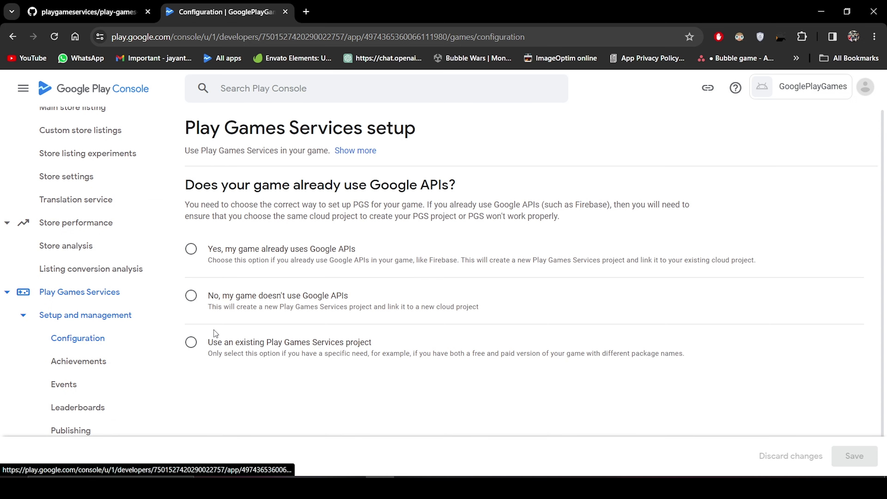
# Choose that the game doesn't use Google APIs and dismiss the spelling suggestion.
pyautogui.click(190, 295)
pyautogui.scroll(-3, 376, 333)
pyautogui.moveTo(462, 253); pyautogui.dragTo(342, 245)
pyautogui.click(693, 271)
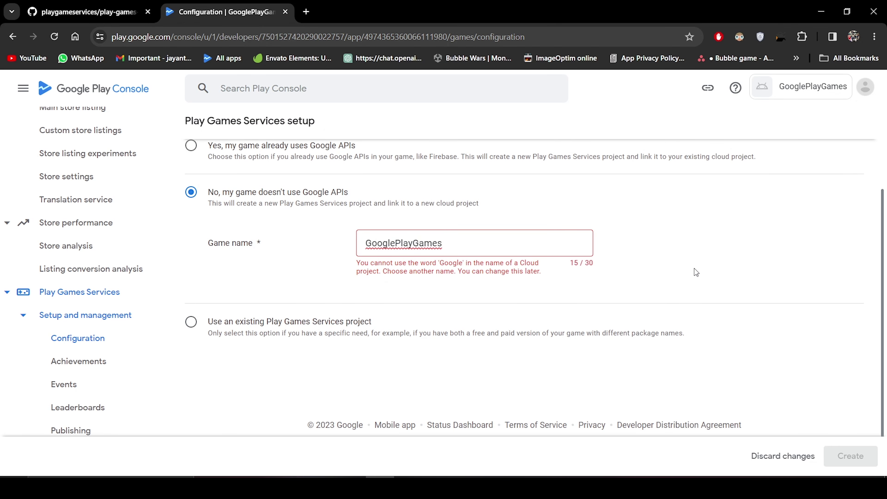
# Name the project GPGS_PlayGames, create it, and go to Google Cloud's OAuth consent setup.
pyautogui.click(478, 247)
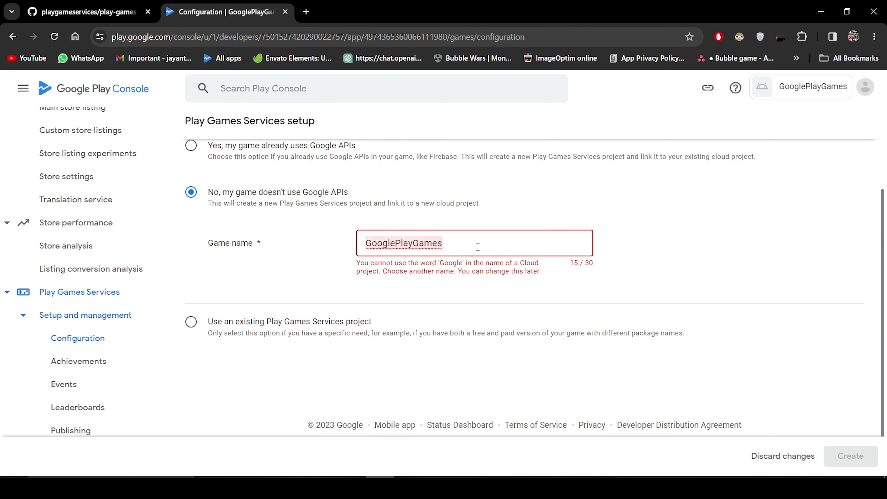
pyautogui.click(401, 238)
pyautogui.press('BackSpace')
pyautogui.press('BackSpace')
pyautogui.press('BackSpace')
pyautogui.press('BackSpace')
pyautogui.press('BackSpace')
pyautogui.write('PGS_')
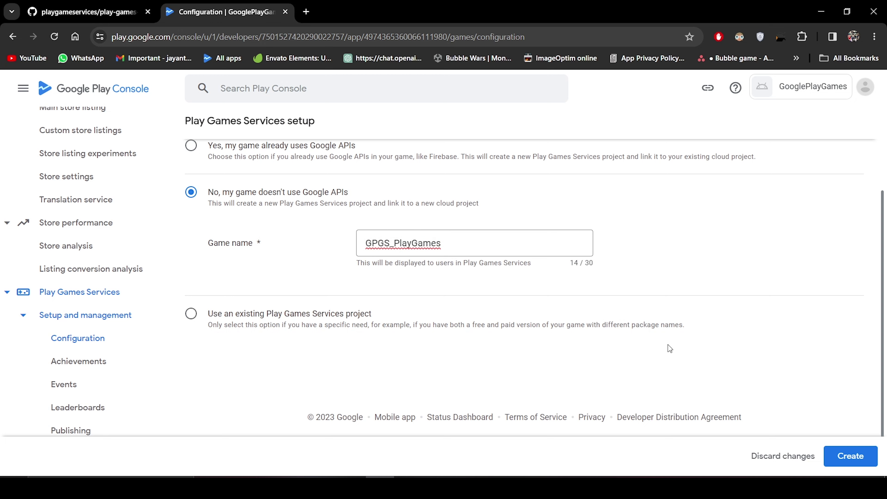
pyautogui.click(836, 457)
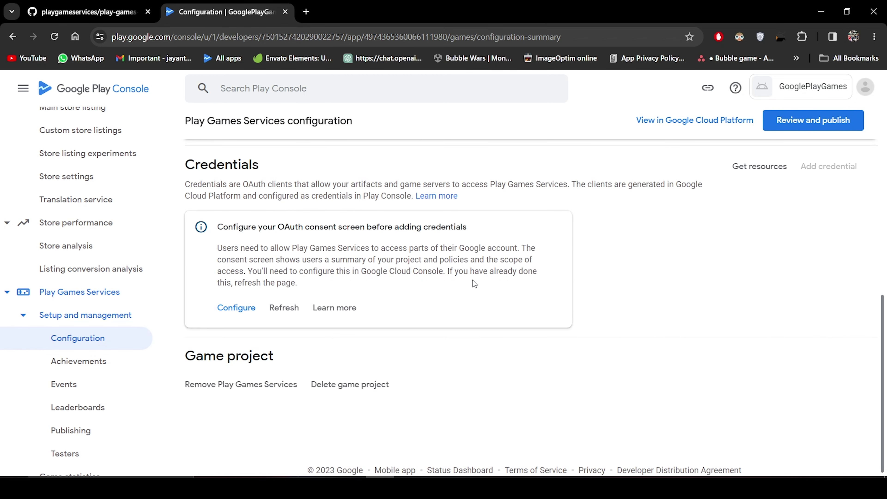
pyautogui.click(236, 308)
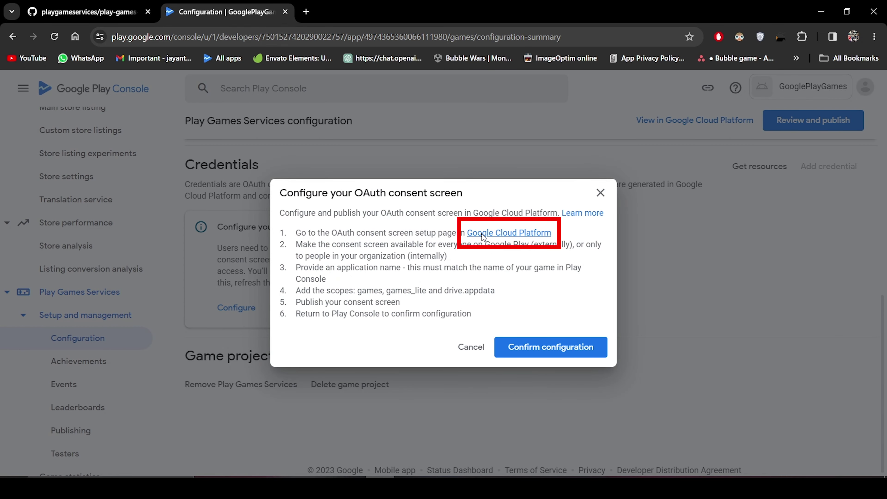
pyautogui.click(481, 233)
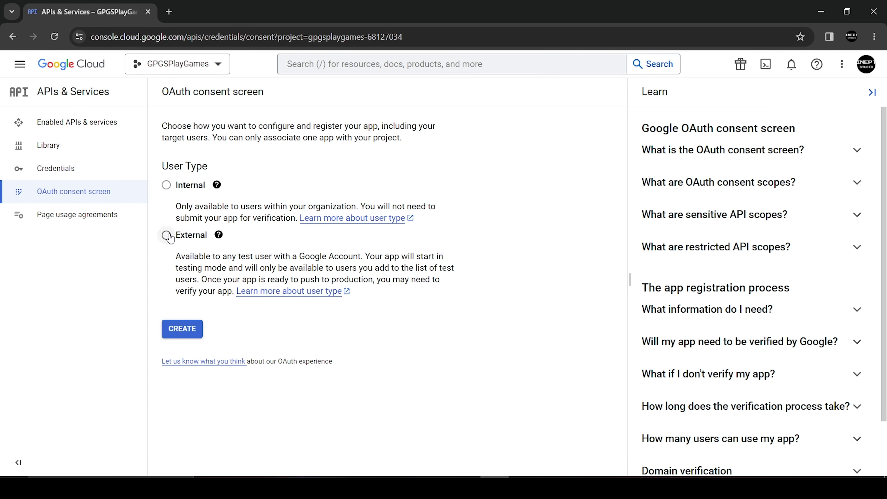
# Create an External consent screen app named GPGS_Login using the account email for support.
pyautogui.click(182, 329)
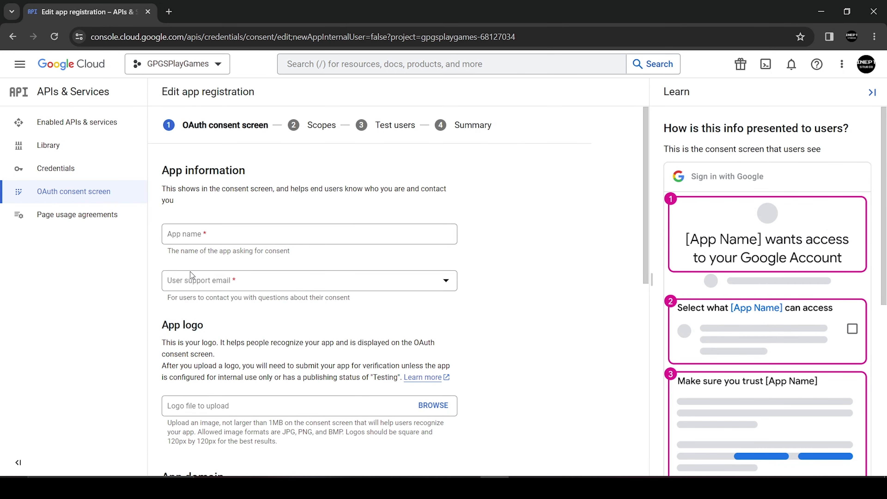
pyautogui.click(211, 232)
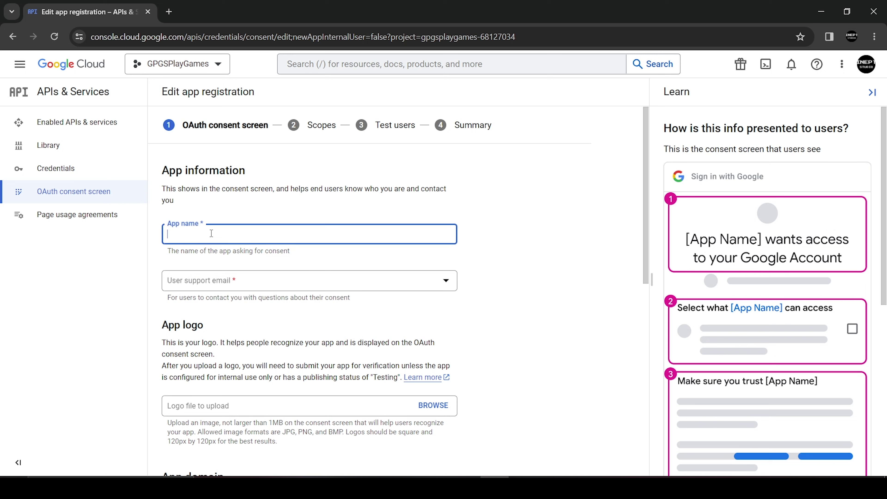
pyautogui.write('GPGS_Login')
pyautogui.click(217, 282)
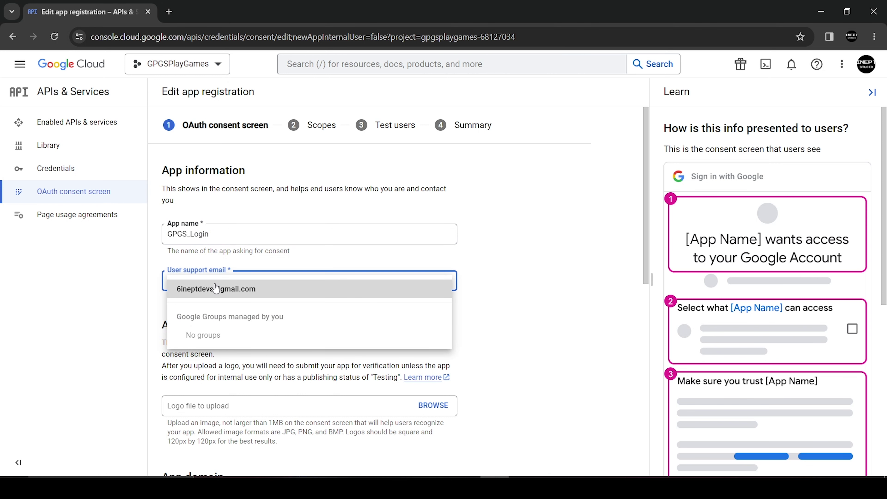
pyautogui.click(217, 286)
# Enter the developer contact email, save the app information, and go to Credentials.
pyautogui.scroll(-10, 216, 286)
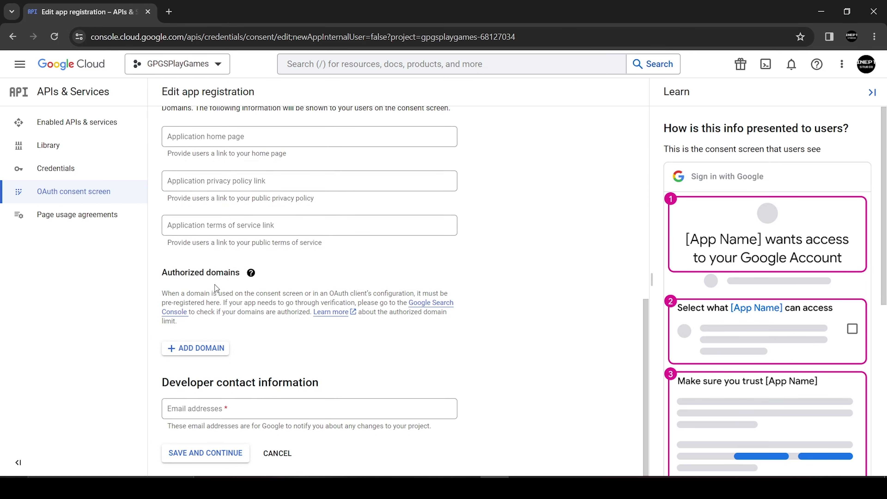
pyautogui.click(205, 407)
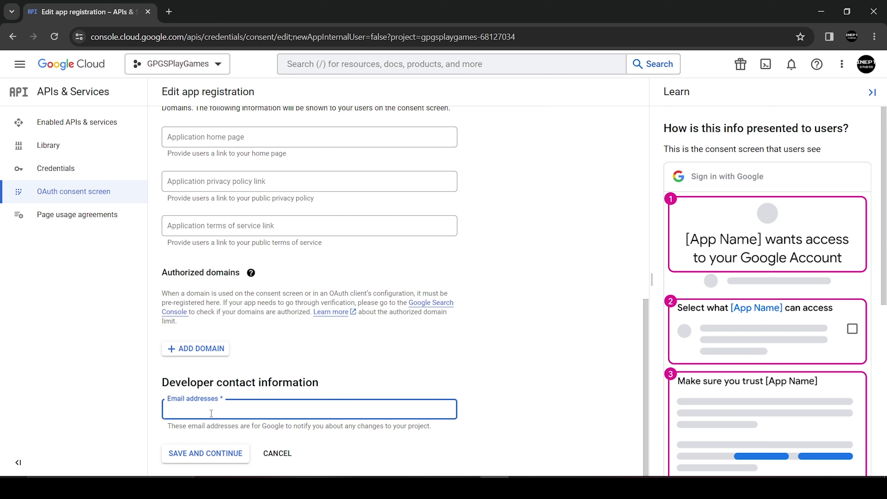
pyautogui.click(213, 453)
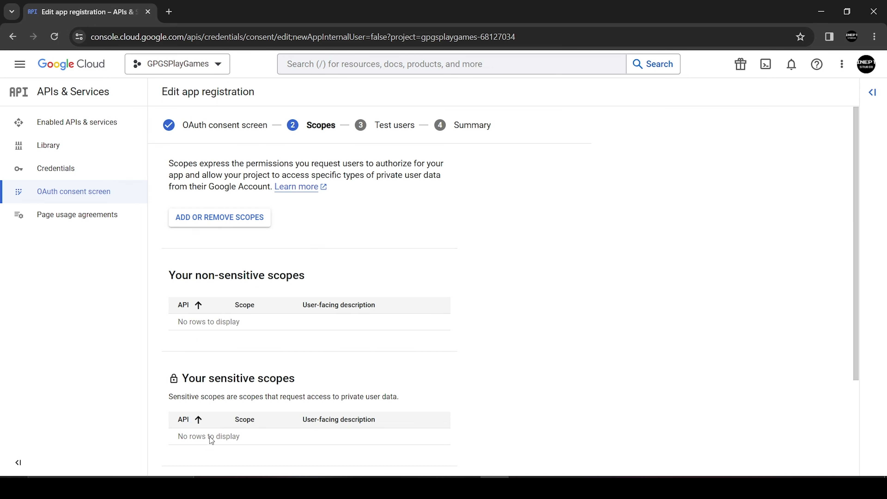
pyautogui.click(53, 170)
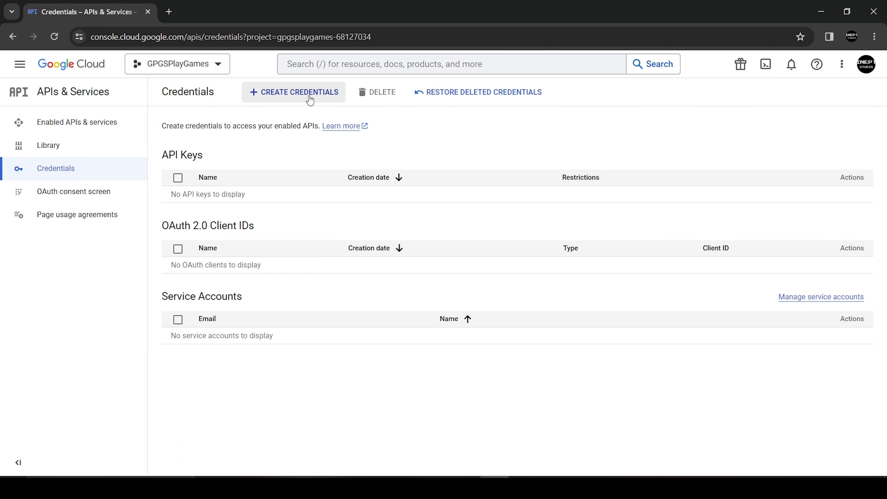
# Start an Android-type OAuth client ID, focus Package name, then switch to Unity.
pyautogui.click(310, 98)
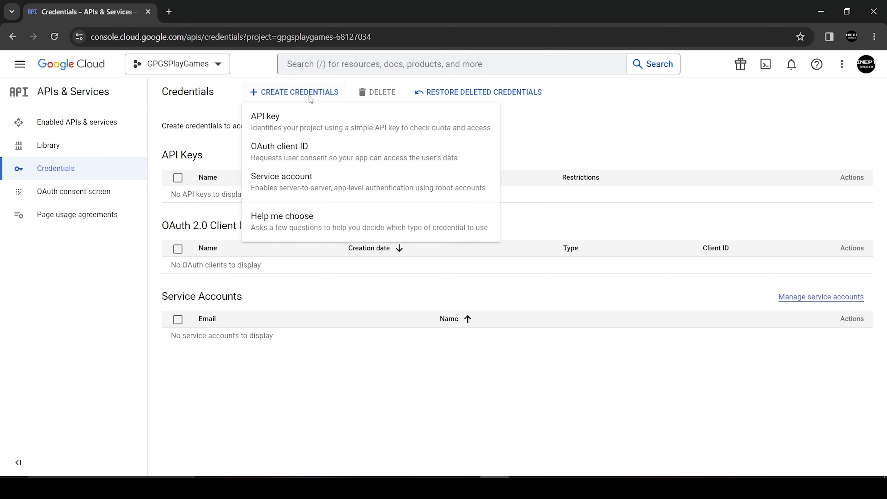
pyautogui.click(290, 146)
pyautogui.click(247, 183)
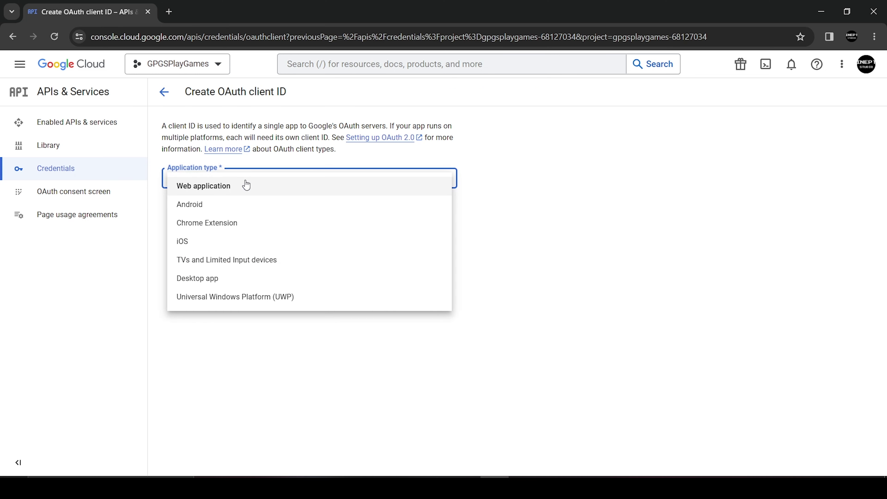
pyautogui.click(240, 207)
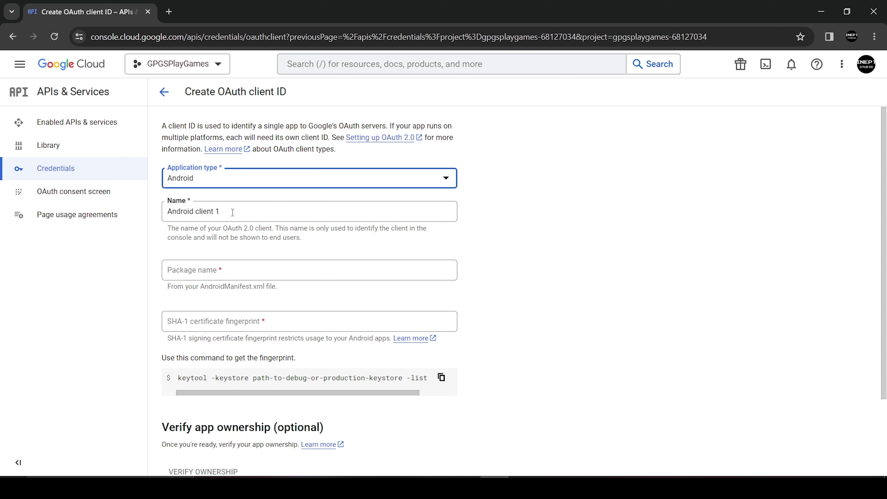
pyautogui.press('Tab')
pyautogui.click(194, 269)
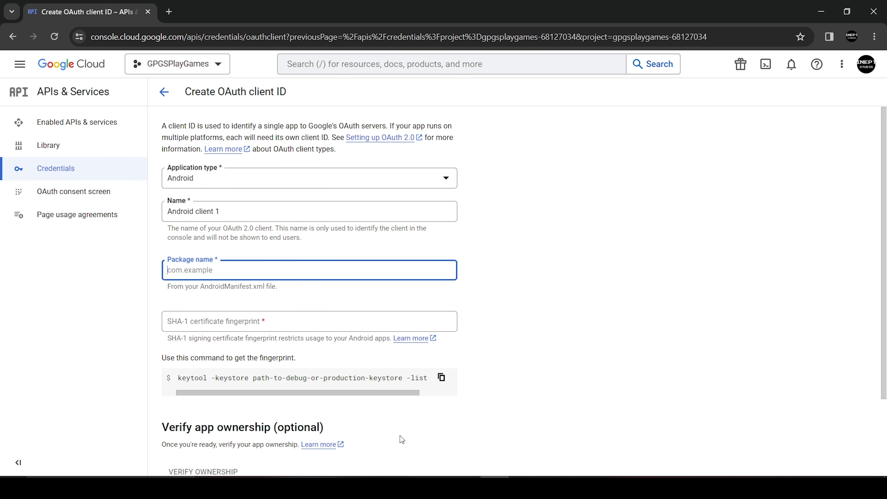
pyautogui.hotkey('alt', 'Tab')
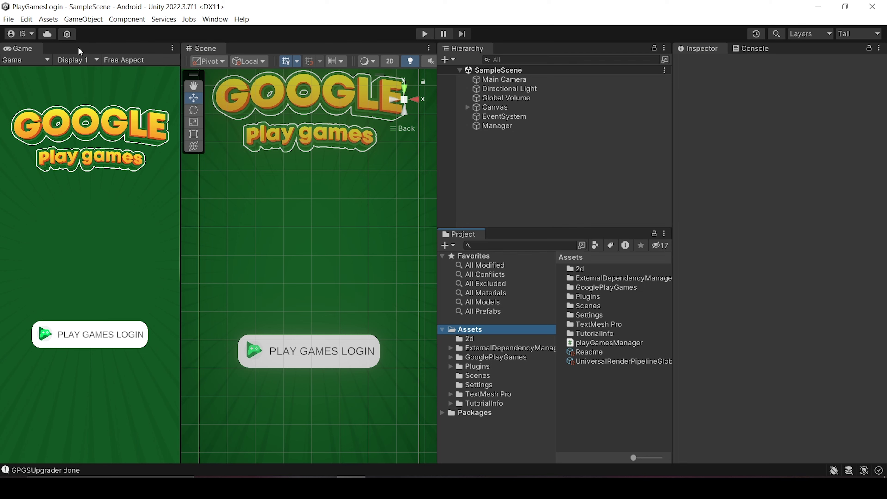
# Copy the Package Name com.Coco3d.PlayGamesLogin from Android Player Settings' Other Settings.
pyautogui.click(9, 19)
pyautogui.click(38, 143)
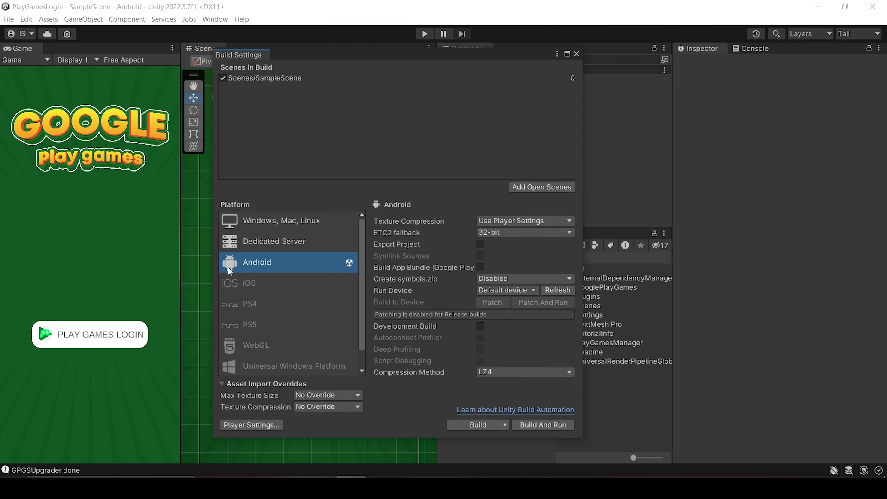
pyautogui.click(246, 423)
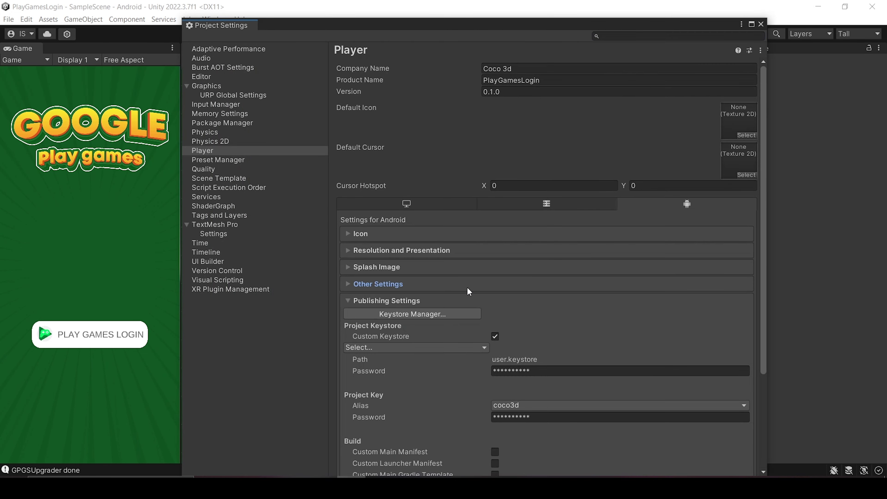
pyautogui.click(467, 287)
pyautogui.scroll(-15, 466, 287)
pyautogui.click(618, 233)
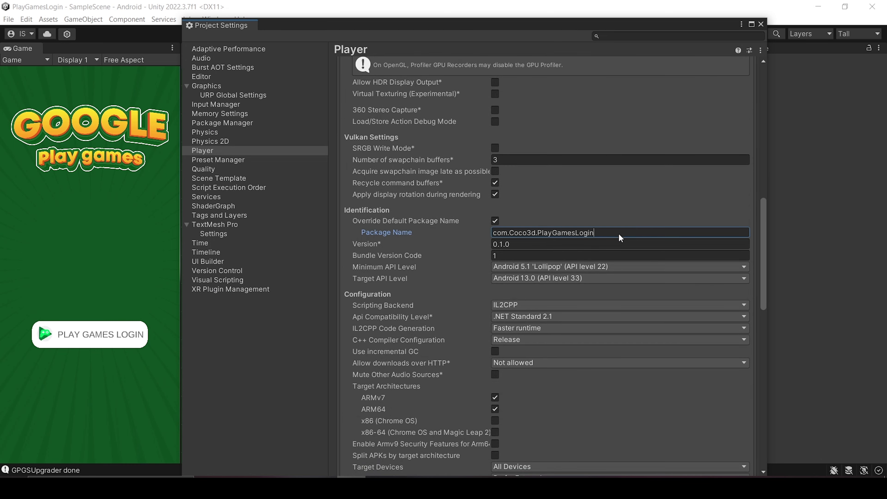
pyautogui.moveTo(619, 234); pyautogui.dragTo(437, 211)
pyautogui.hotkey('ctrl', 'c')
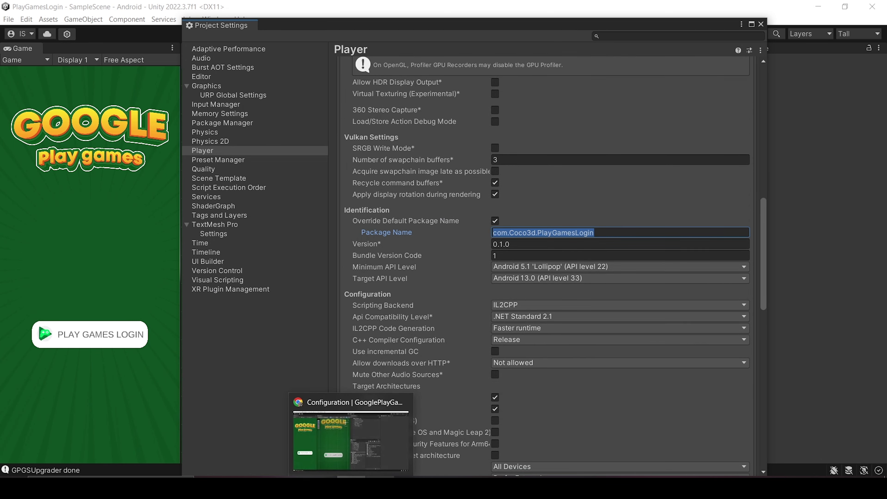
# Paste the package name into the OAuth form and move to the SHA-1 field.
pyautogui.click(426, 437)
pyautogui.click(398, 266)
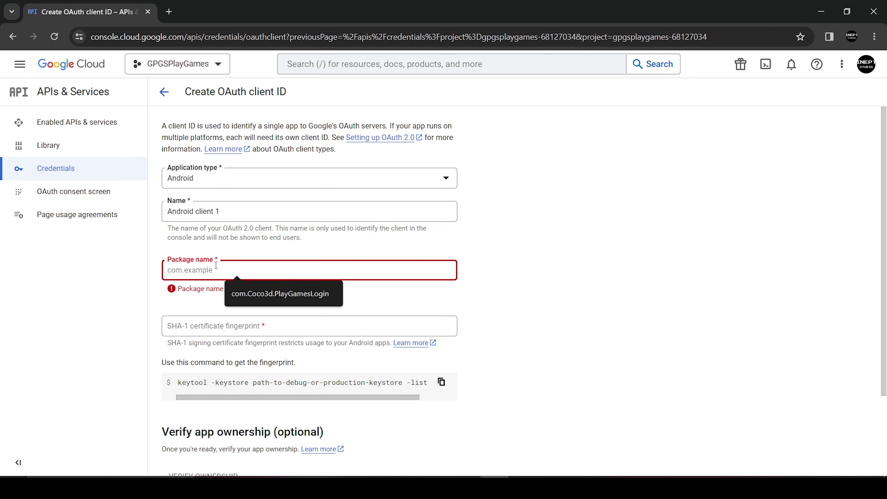
pyautogui.hotkey('ctrl', 'v')
pyautogui.click(244, 322)
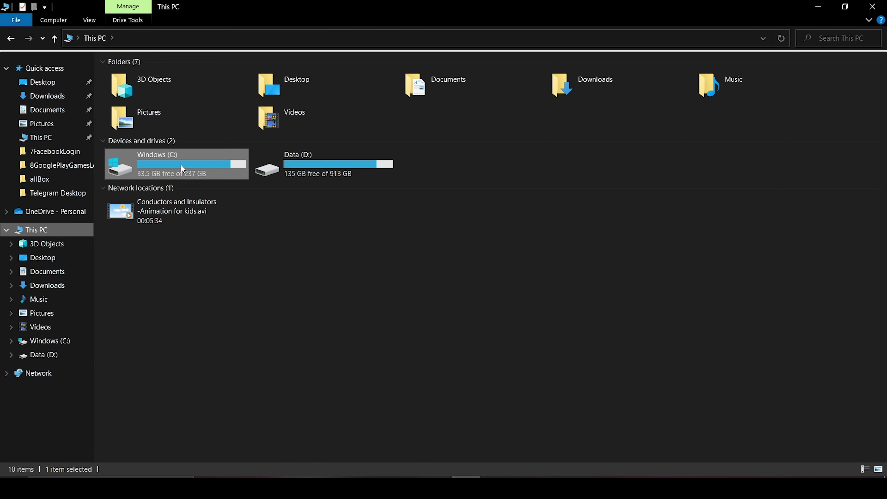
# Browse to C:\Program Files\Java\jre-1.8\bin and copy its path.
pyautogui.doubleClick(181, 165)
pyautogui.doubleClick(165, 200)
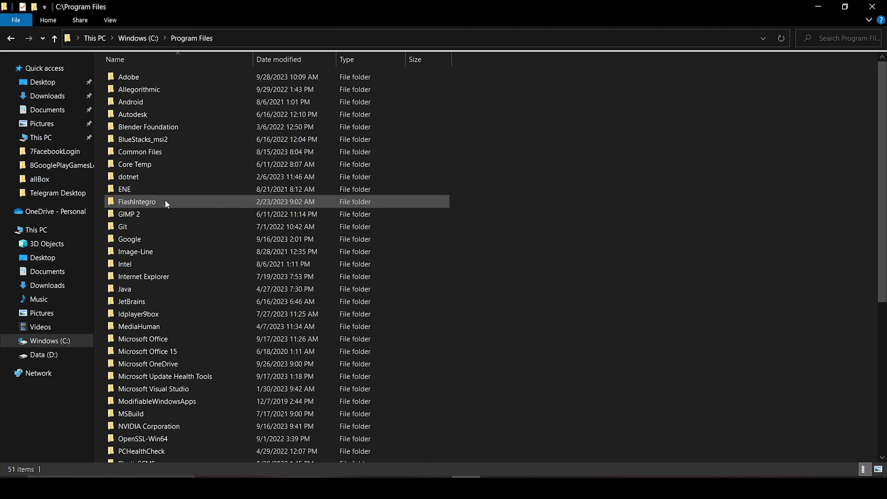
pyautogui.doubleClick(125, 288)
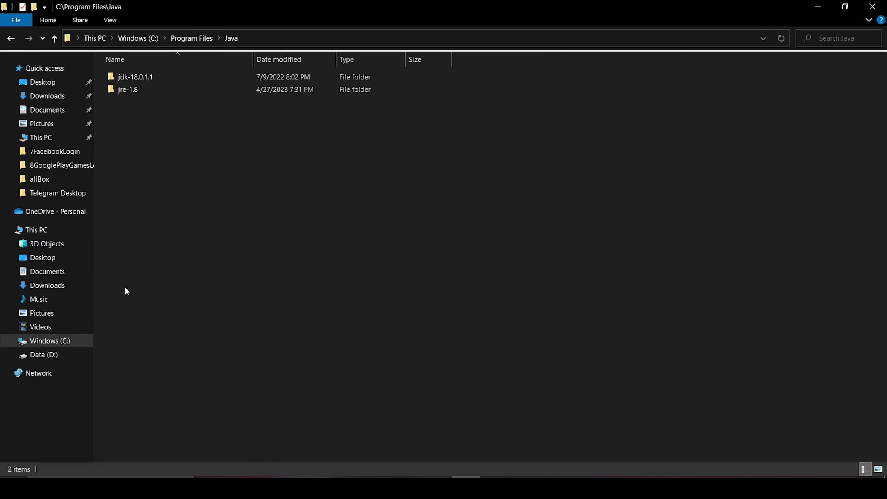
pyautogui.doubleClick(156, 88)
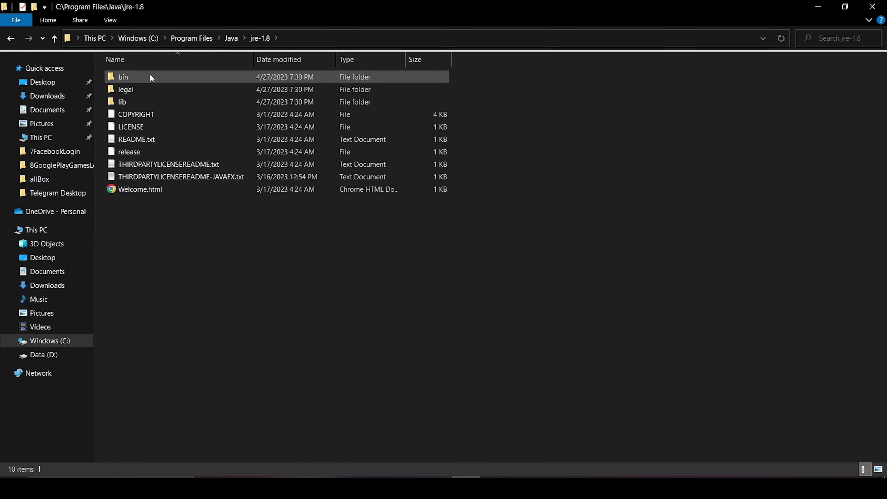
pyautogui.doubleClick(149, 74)
pyautogui.click(312, 37)
pyautogui.hotkey('ctrl', 'c')
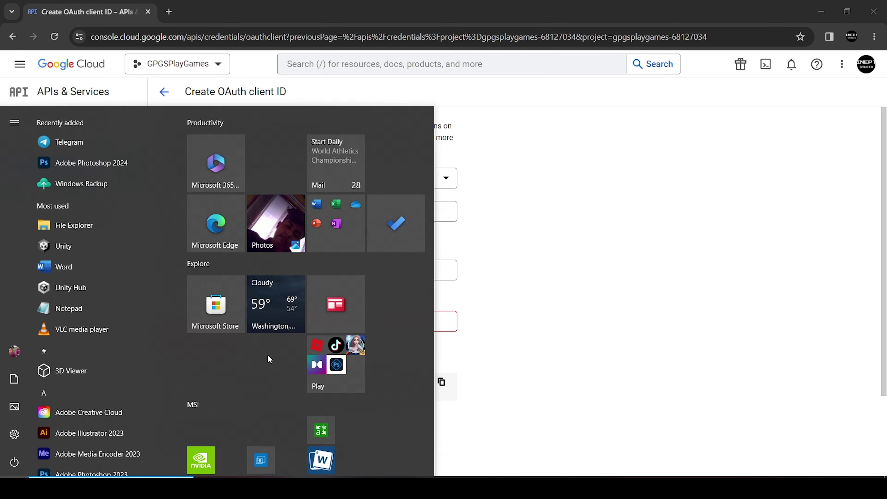
pyautogui.press('Escape')
# Open Command Prompt, cd into the pasted jre-1.8\bin path, and minimize it.
pyautogui.press('super')
pyautogui.write('cmd')
pyautogui.press('Return')
pyautogui.write('cd')
pyautogui.hotkey('ctrl', 'v')
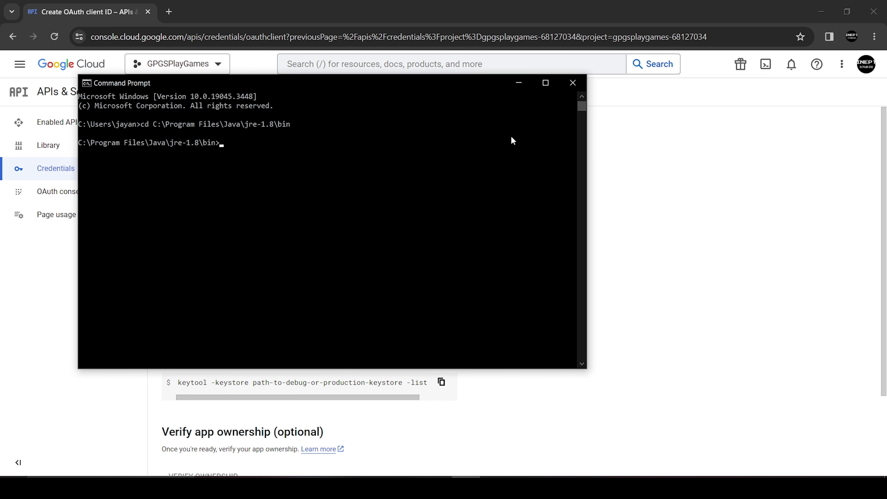
pyautogui.click(523, 77)
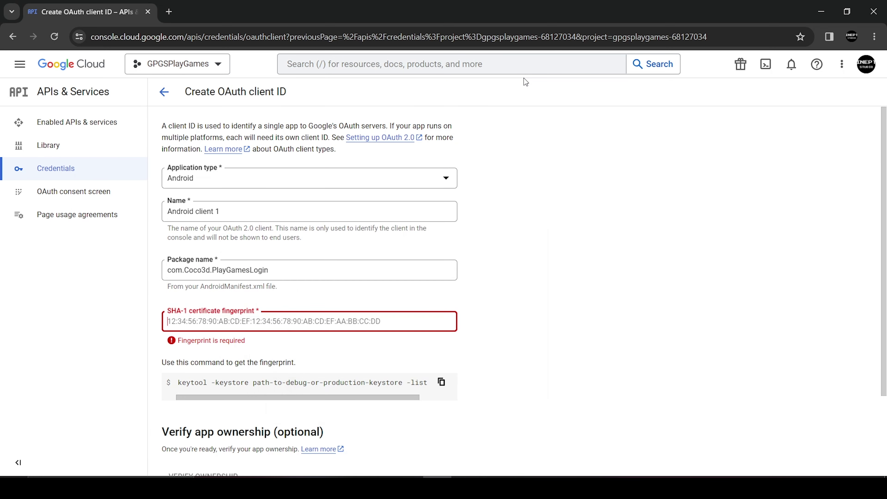
# Copy the suggested keytool command and paste it into a new Notepad document.
pyautogui.scroll(-1, 343, 316)
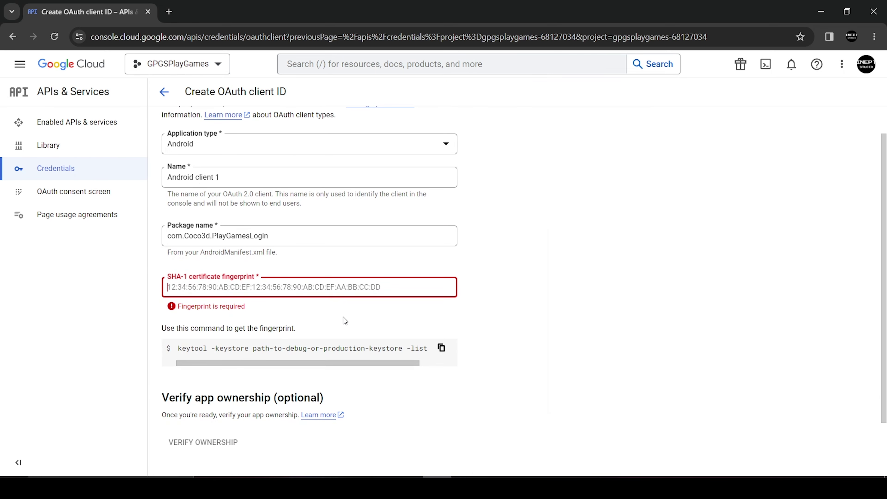
pyautogui.click(441, 348)
pyautogui.press('super')
pyautogui.write('note')
pyautogui.press('Return')
pyautogui.hotkey('ctrl', 'v')
# Resize and reposition the Notepad window, then minimize it and return to Unity.
pyautogui.moveTo(814, 232); pyautogui.dragTo(424, 223)
pyautogui.moveTo(294, 171); pyautogui.dragTo(358, 74)
pyautogui.moveTo(493, 134); pyautogui.dragTo(742, 121)
pyautogui.moveTo(669, 70); pyautogui.dragTo(672, 75)
pyautogui.click(673, 83)
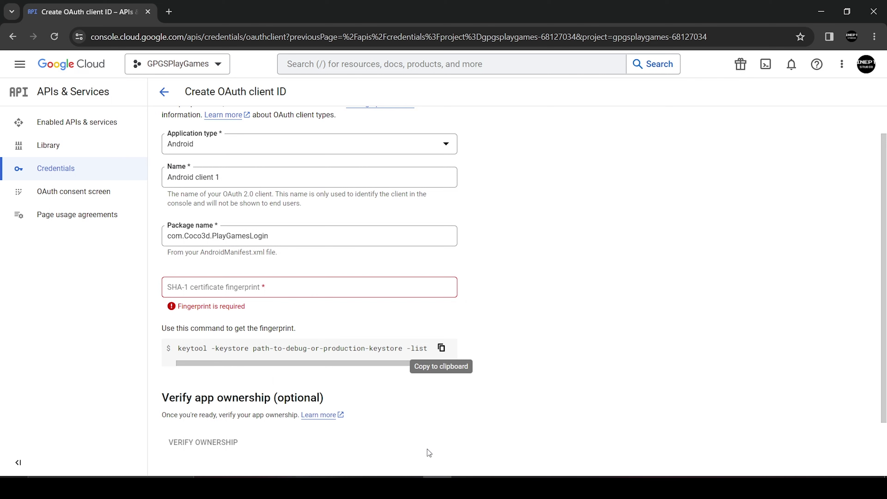
pyautogui.hotkey('alt', 'Tab')
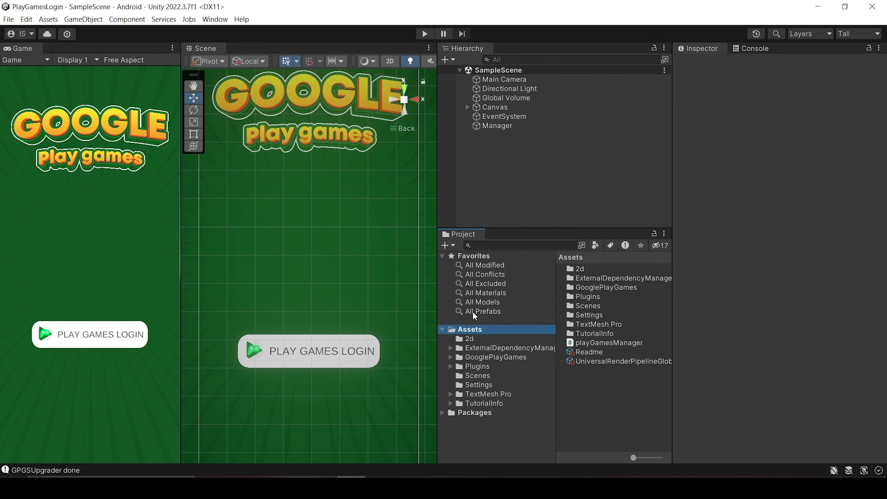
# Show the Assets folder in Explorer and copy the project path D:\UnityAssetAndProject\PlayGamesLogin.
pyautogui.rightClick(476, 334)
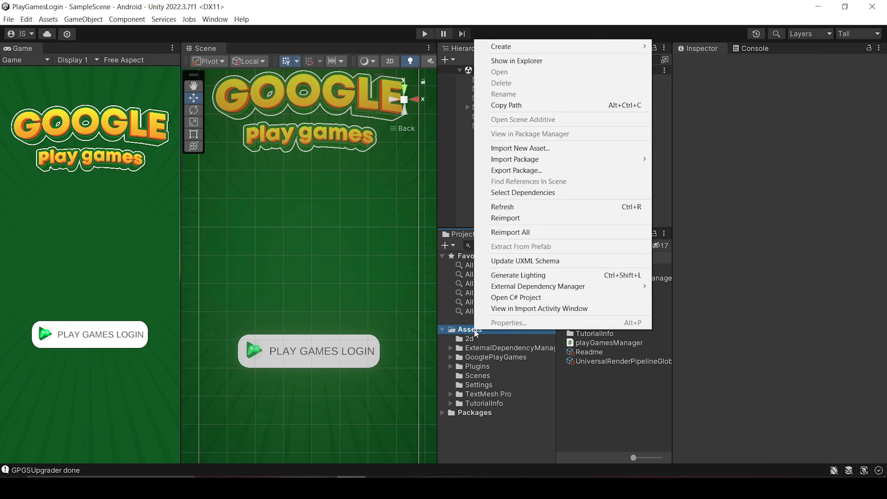
pyautogui.click(522, 61)
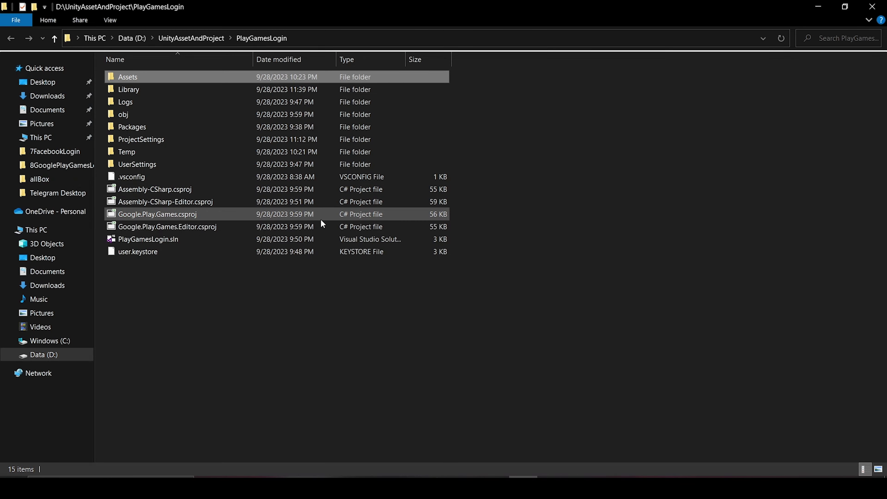
pyautogui.click(156, 251)
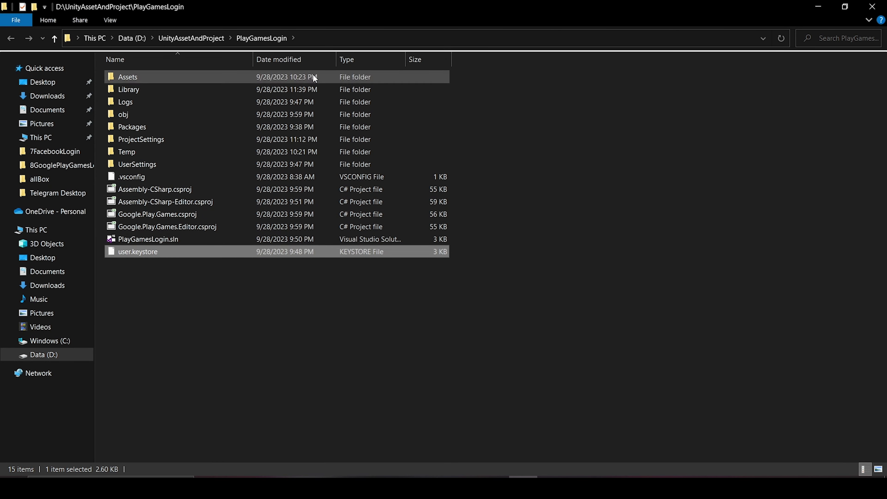
pyautogui.click(306, 35)
pyautogui.hotkey('alt', 'Tab')
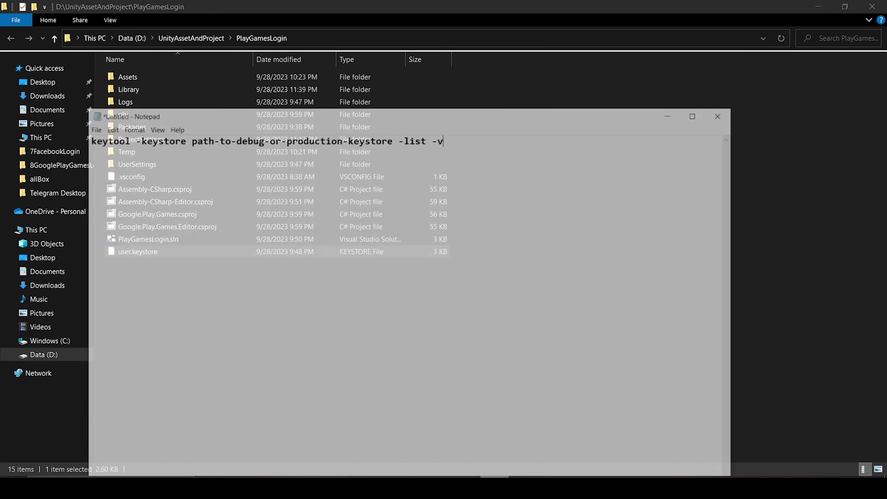
# Replace the keystore placeholder with the project path plus \user.keystore and copy the command.
pyautogui.moveTo(358, 79); pyautogui.dragTo(586, 164)
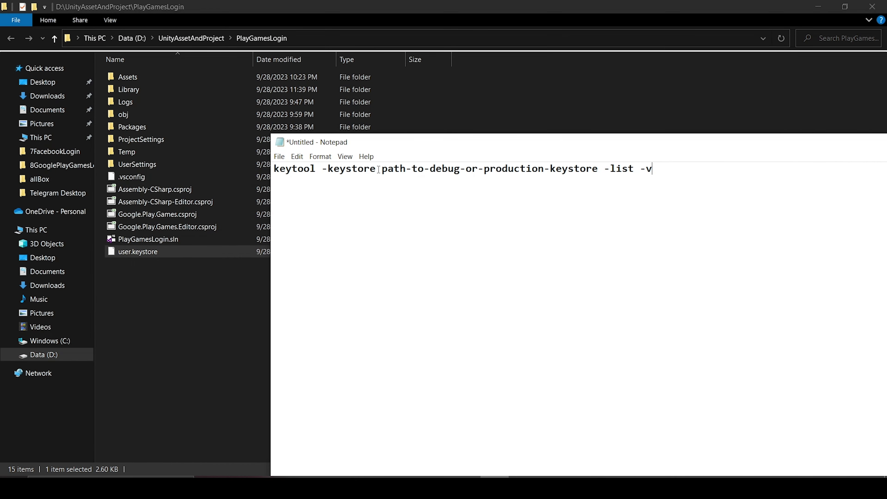
pyautogui.moveTo(381, 169); pyautogui.dragTo(598, 170)
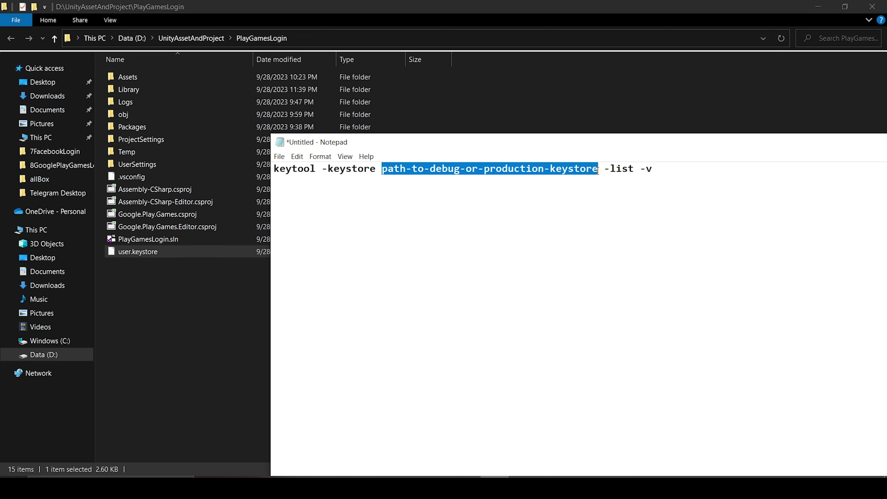
pyautogui.hotkey('ctrl', 'v')
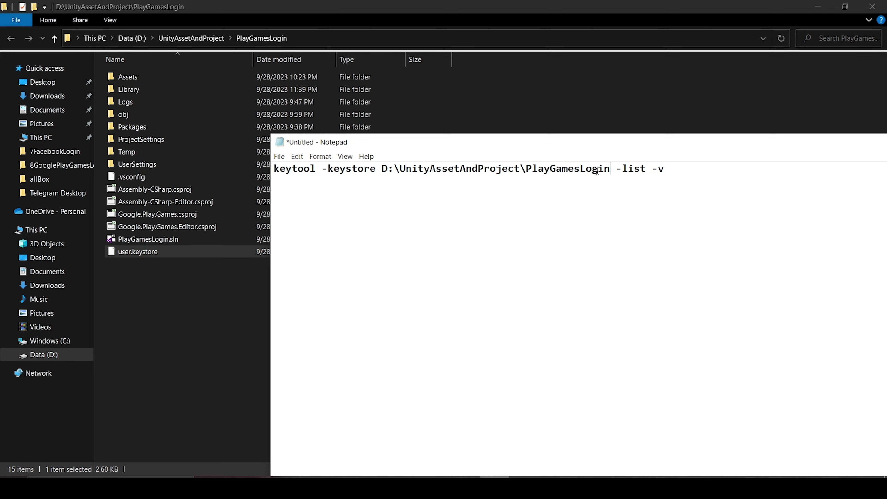
pyautogui.write('\\')
pyautogui.write('user.key')
pyautogui.write('stor')
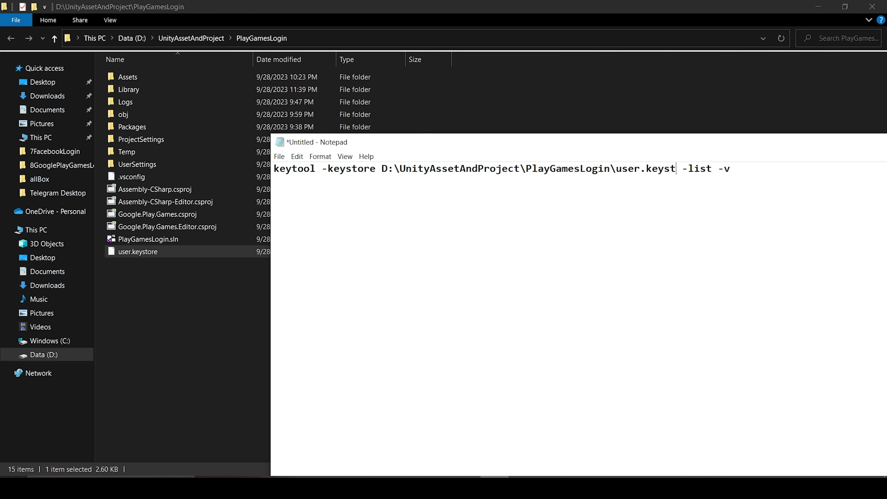
pyautogui.press('BackSpace')
pyautogui.write('ore')
pyautogui.moveTo(753, 165); pyautogui.dragTo(273, 168)
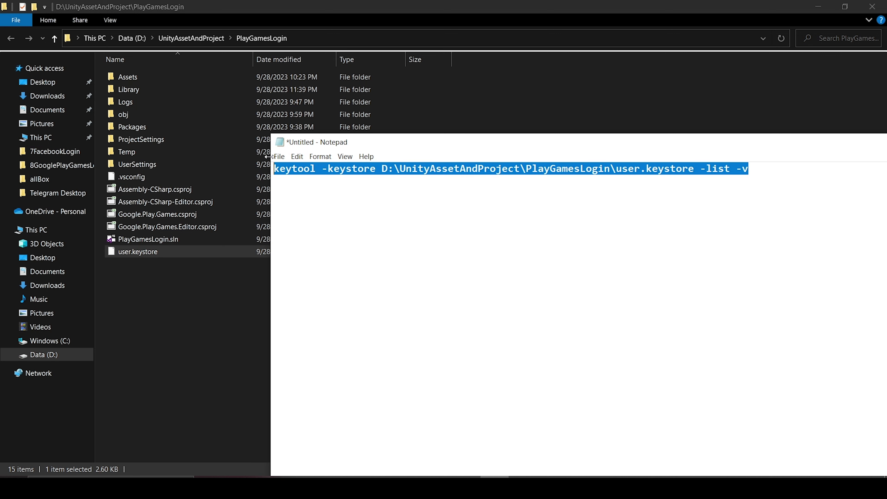
pyautogui.hotkey('alt', 'Tab')
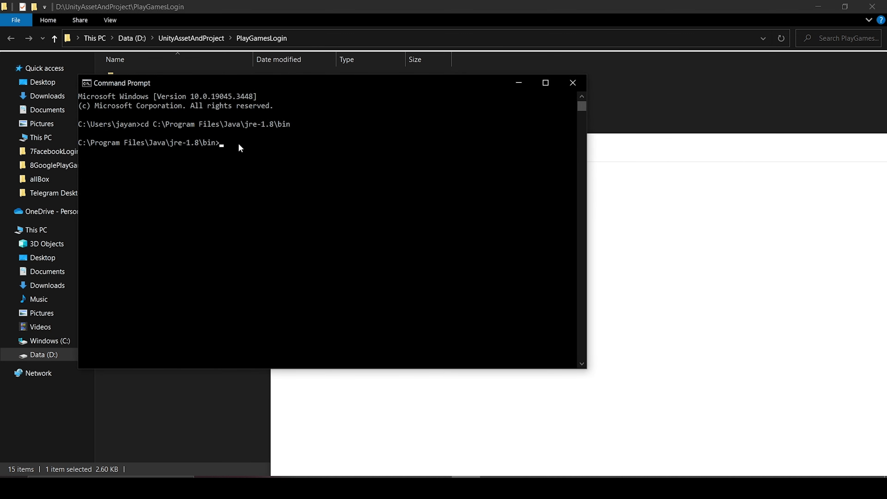
# Paste and run the keytool command, submitting the keystore password.
pyautogui.rightClick(239, 144)
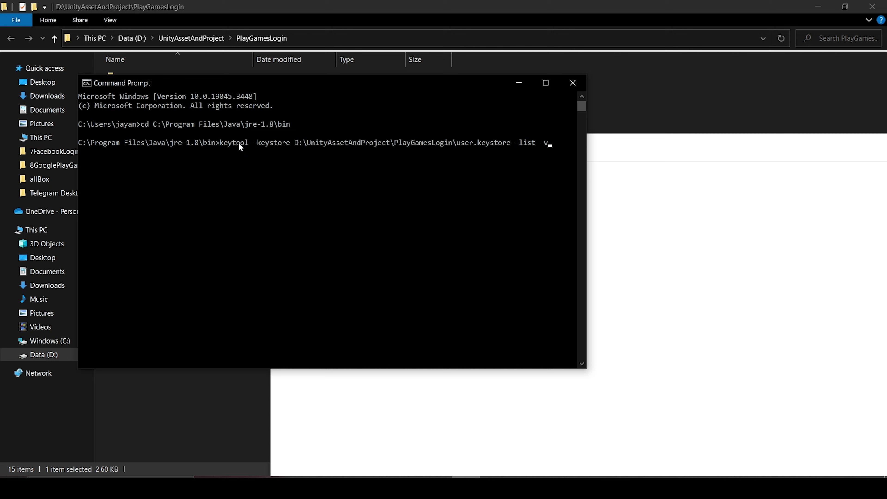
pyautogui.press('Return')
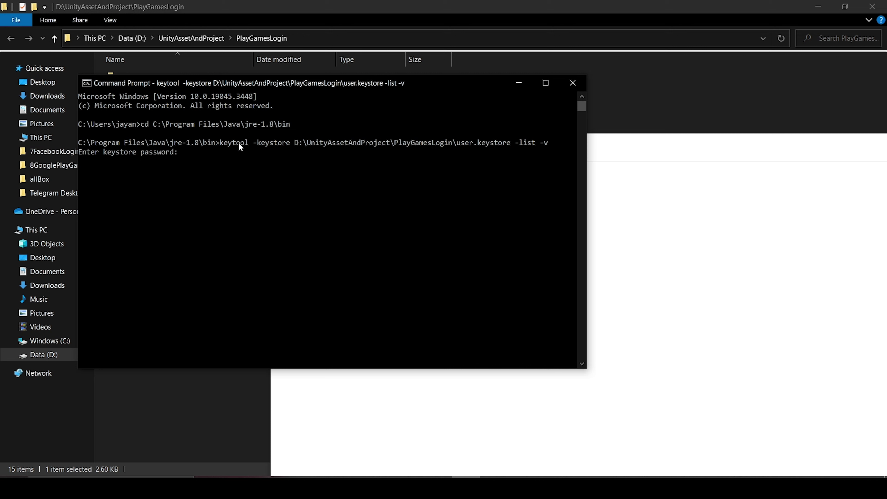
pyautogui.press('Return')
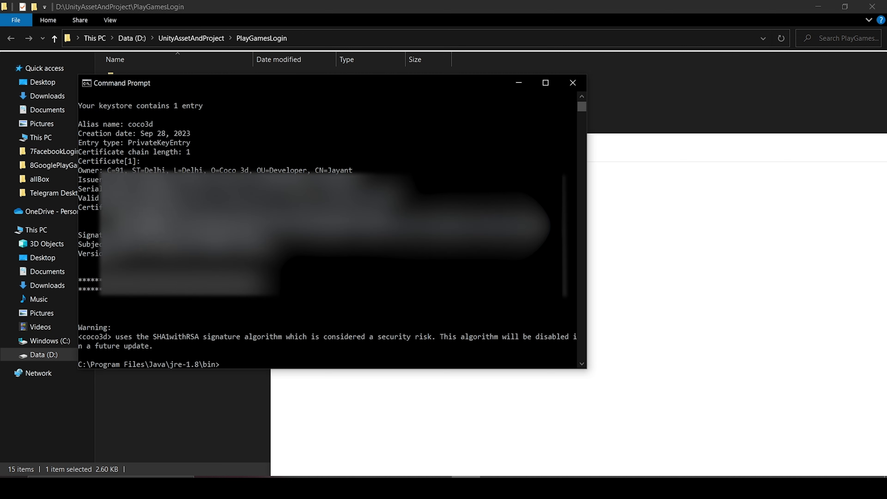
# Copy the SHA1 fingerprint from the listing into the OAuth form's SHA-1 field.
pyautogui.moveTo(132, 215); pyautogui.dragTo(391, 215)
pyautogui.hotkey('ctrl', 'c')
pyautogui.click(518, 83)
pyautogui.hotkey('alt', 'Tab')
pyautogui.click(215, 289)
pyautogui.hotkey('ctrl', 'v')
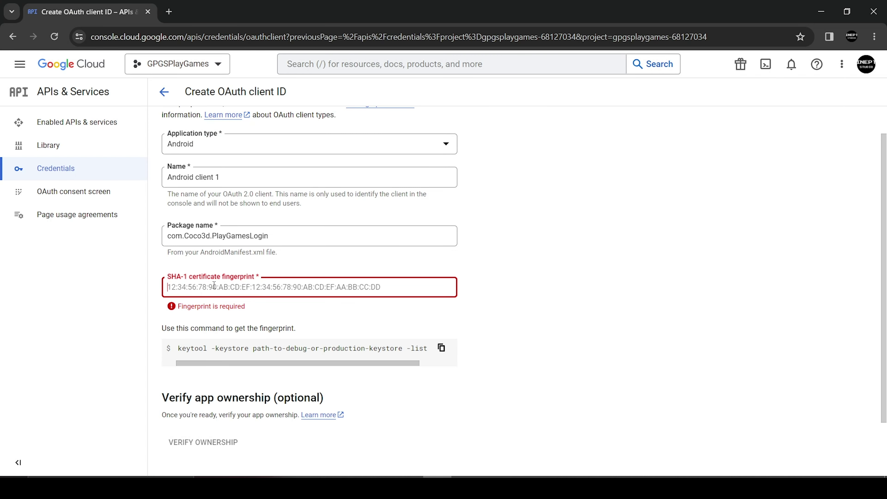
# Create the Android OAuth client 'Android client 1' and dismiss the client-created confirmation.
pyautogui.scroll(-2, 335, 377)
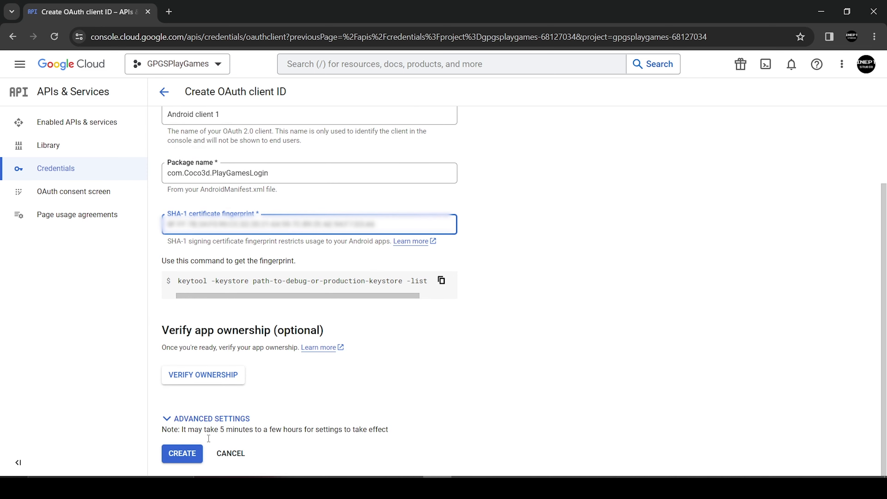
pyautogui.click(190, 454)
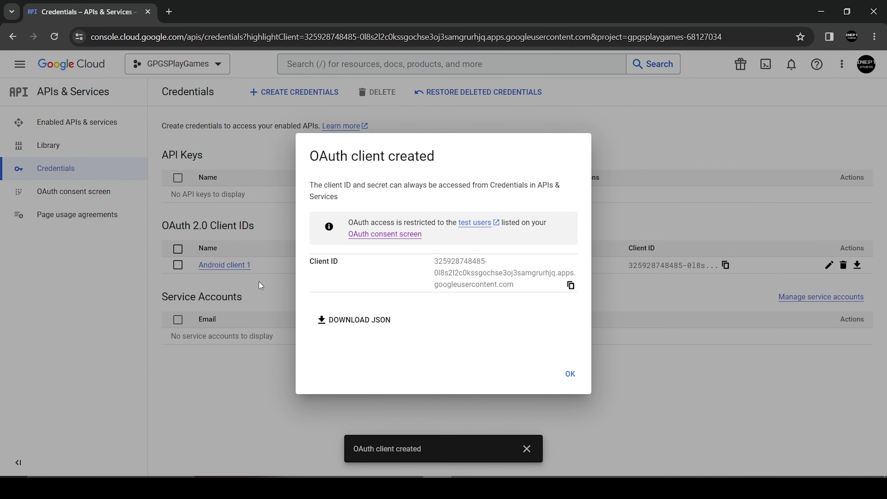
pyautogui.click(569, 374)
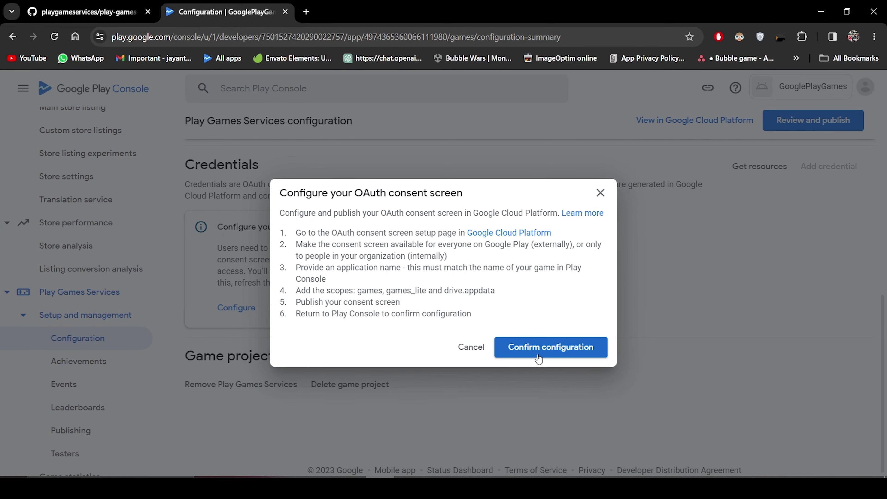
# Confirm the consent configuration and save a new Android credential using OAuth client Android client 1.
pyautogui.click(538, 358)
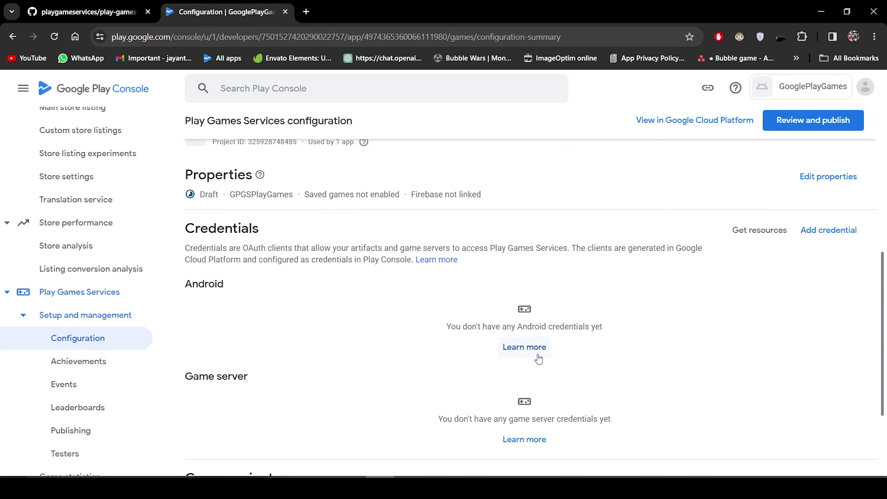
pyautogui.scroll(-1, 801, 324)
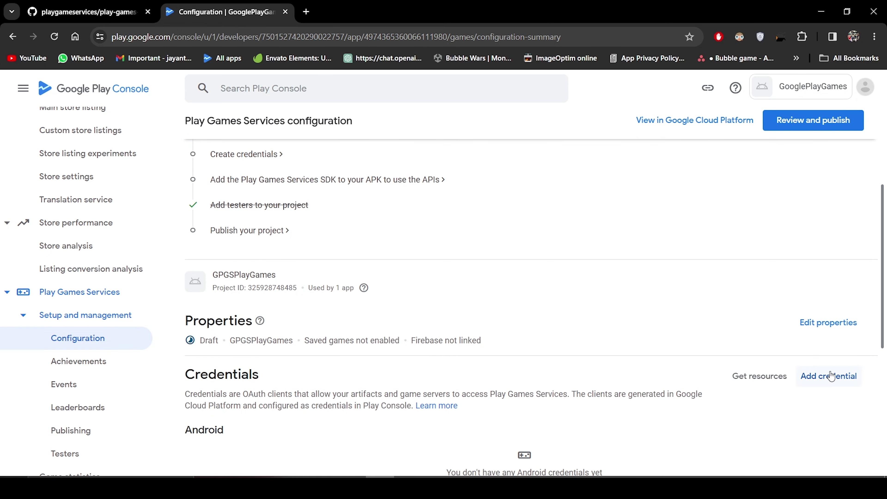
pyautogui.click(818, 381)
pyautogui.scroll(-2, 378, 286)
pyautogui.scroll(-5, 378, 286)
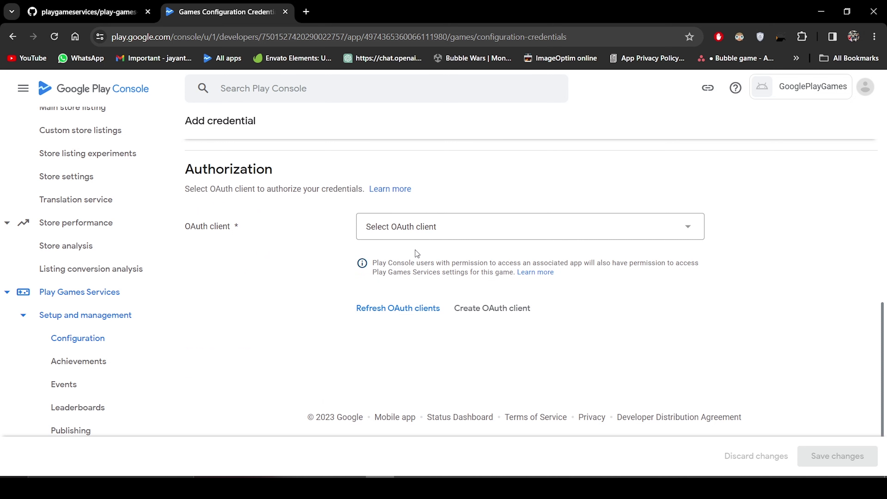
pyautogui.click(436, 238)
pyautogui.click(425, 250)
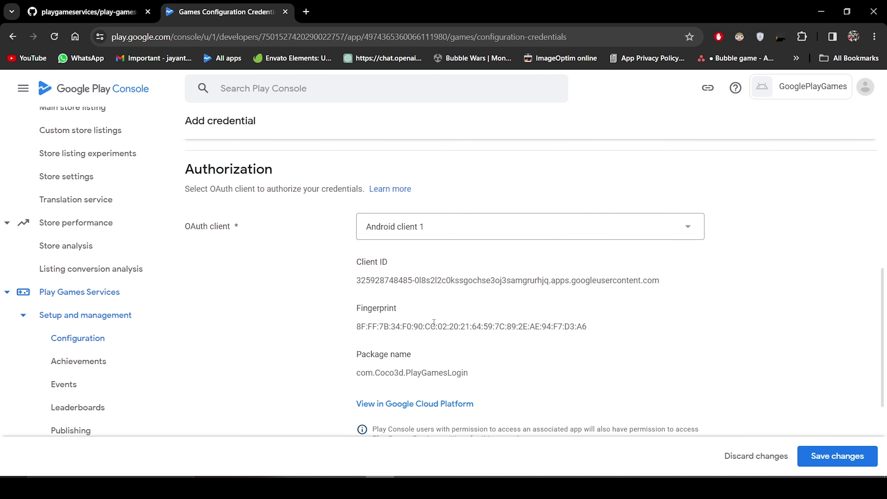
pyautogui.scroll(-4, 439, 328)
pyautogui.click(814, 454)
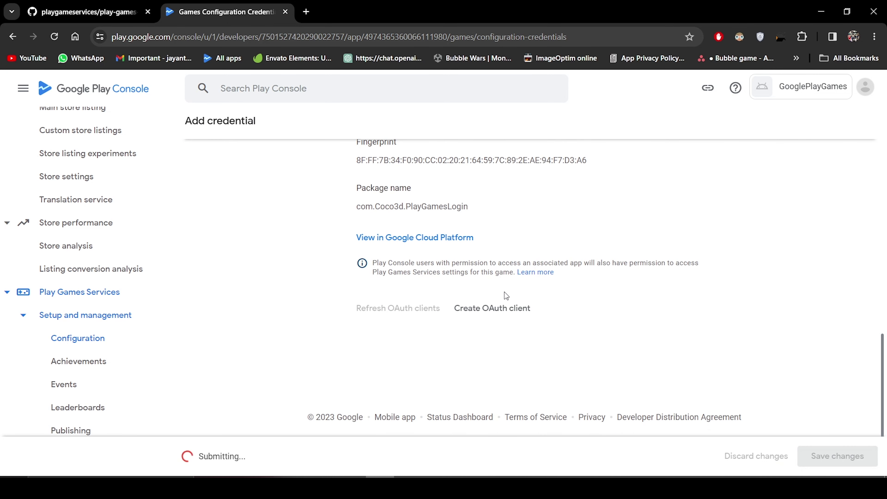
# Return to the Play Games Services Configuration page.
pyautogui.scroll(-10, 505, 292)
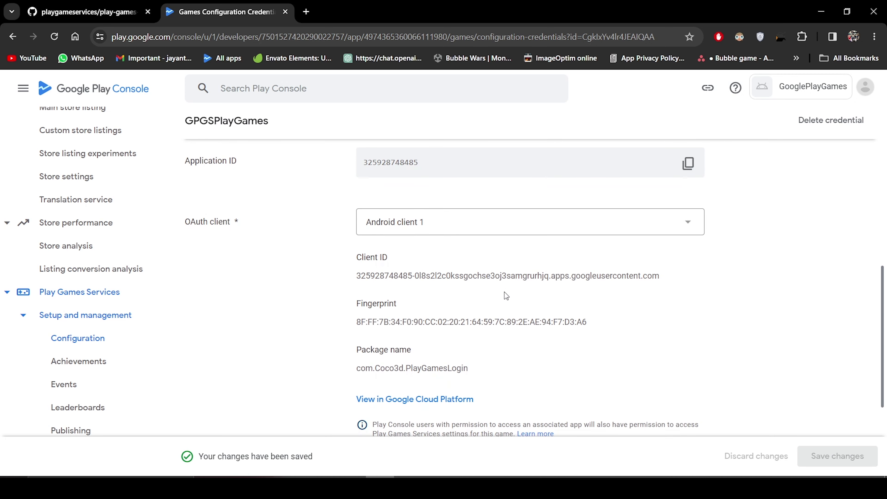
pyautogui.scroll(10, 576, 267)
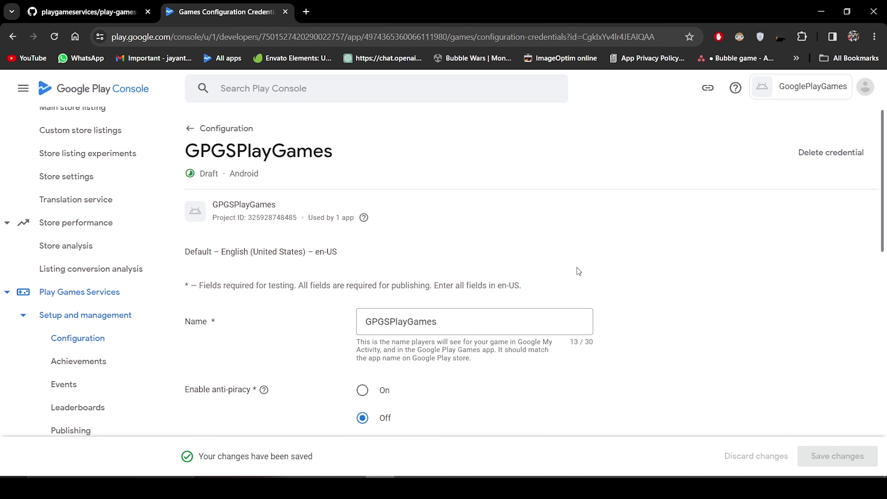
pyautogui.click(198, 137)
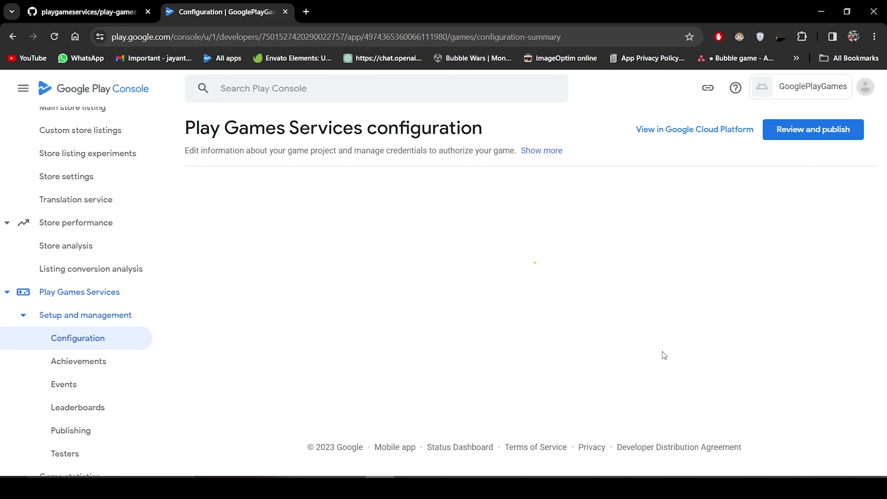
pyautogui.scroll(-5, 662, 354)
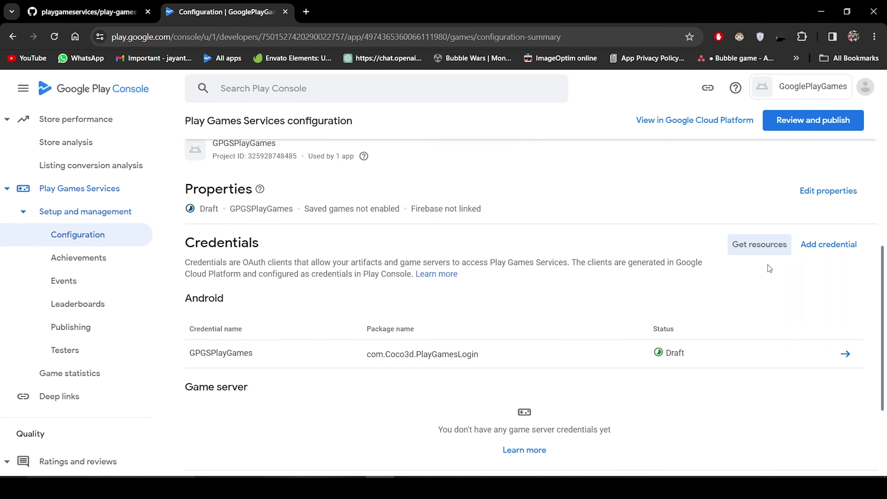
# Add the second tester's e-mail address to the Play Games Services testers list.
pyautogui.click(80, 348)
pyautogui.click(328, 275)
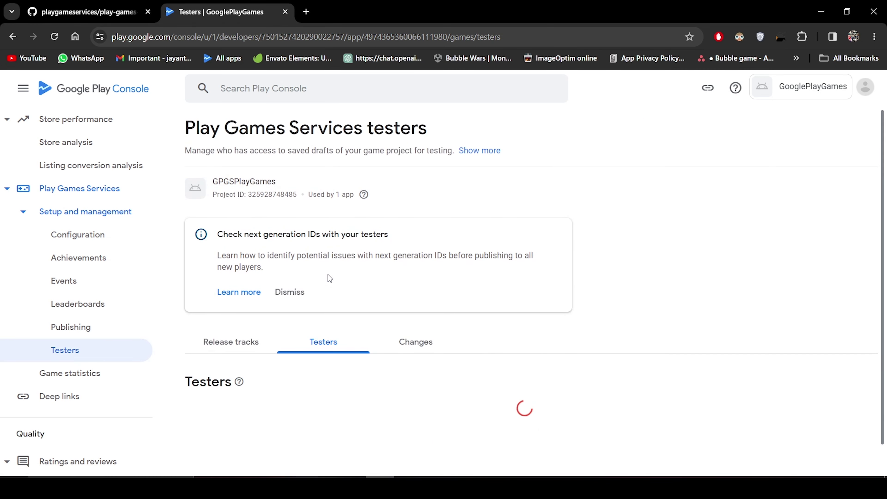
pyautogui.scroll(-2, 328, 275)
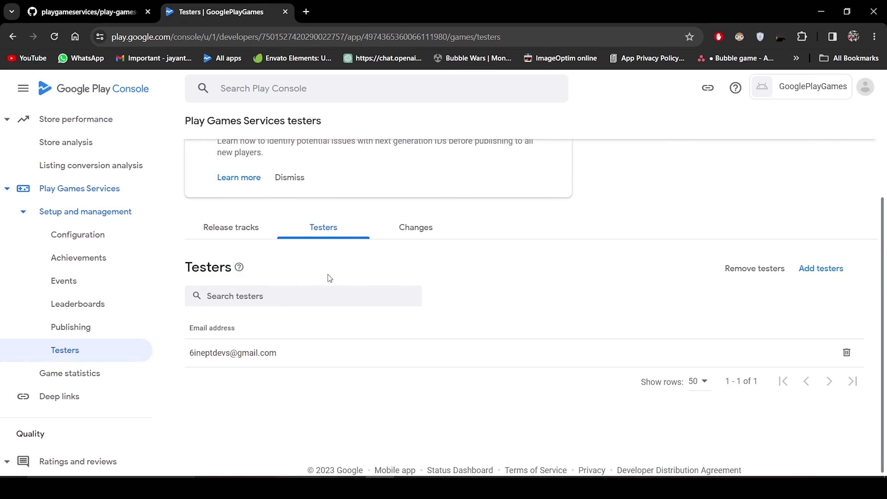
pyautogui.click(819, 272)
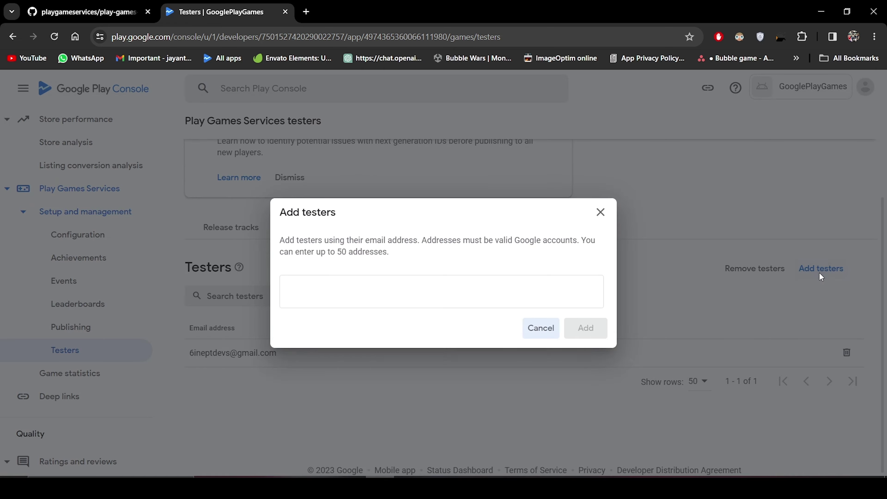
pyautogui.press('Return')
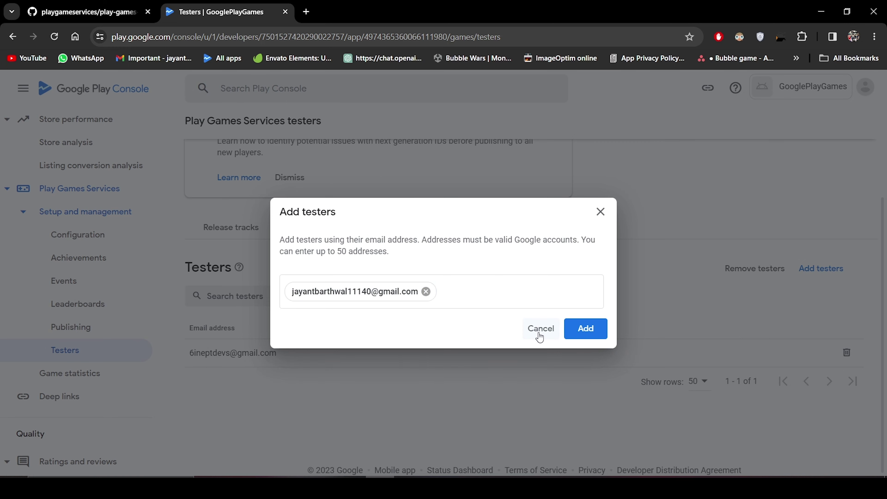
pyautogui.click(585, 328)
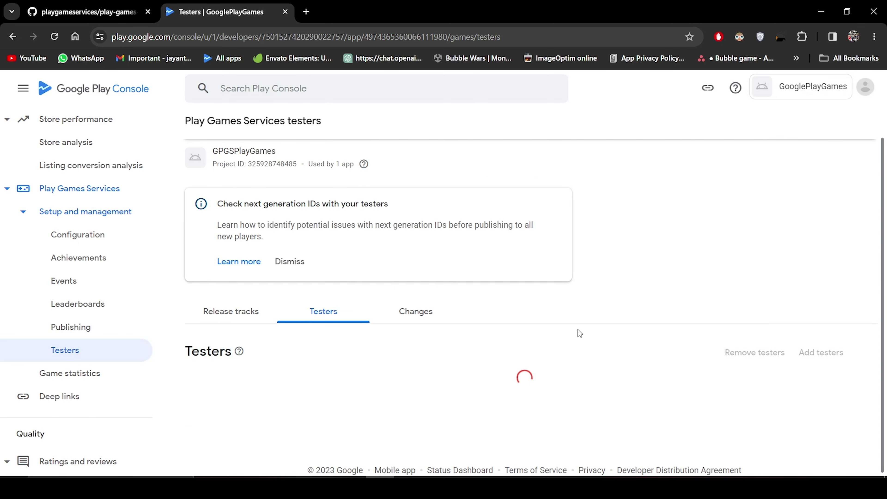
# Go back to the Play Games Services configuration page.
pyautogui.scroll(-3, 578, 334)
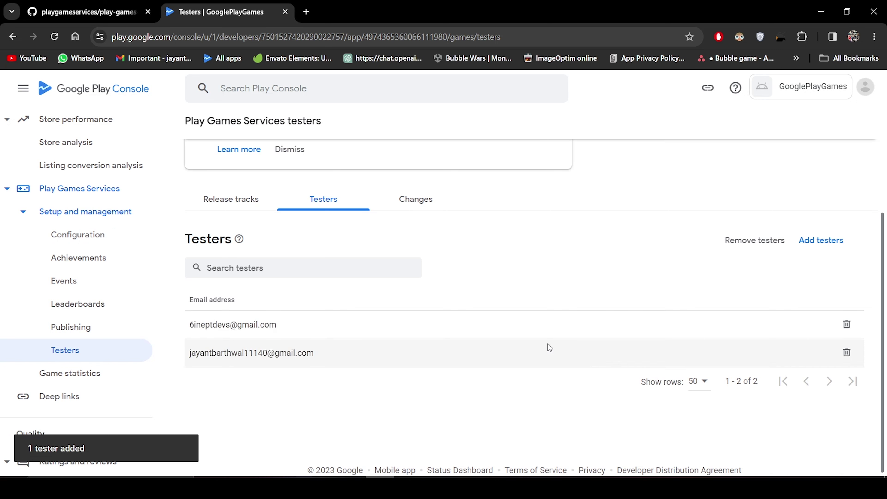
pyautogui.scroll(4, 332, 342)
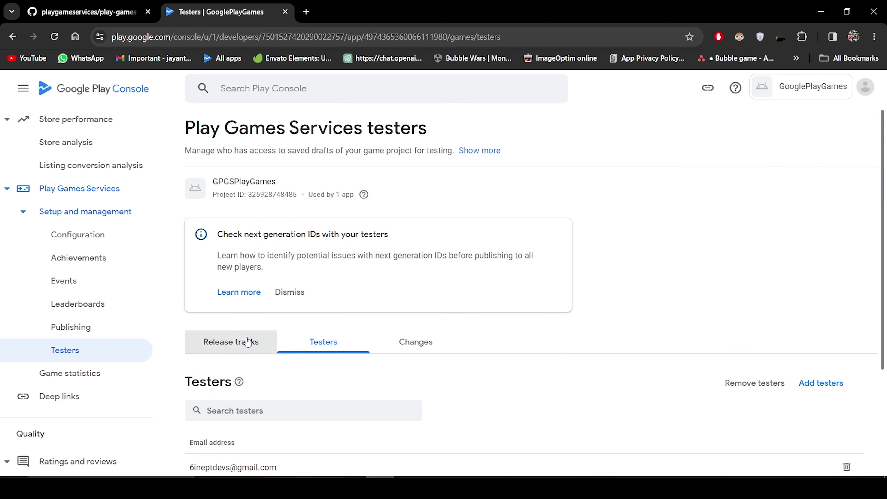
pyautogui.click(99, 248)
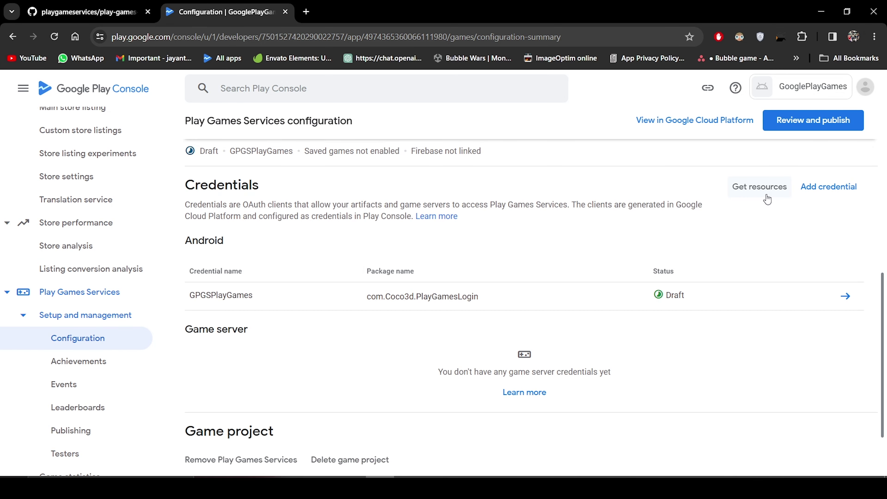
pyautogui.click(766, 196)
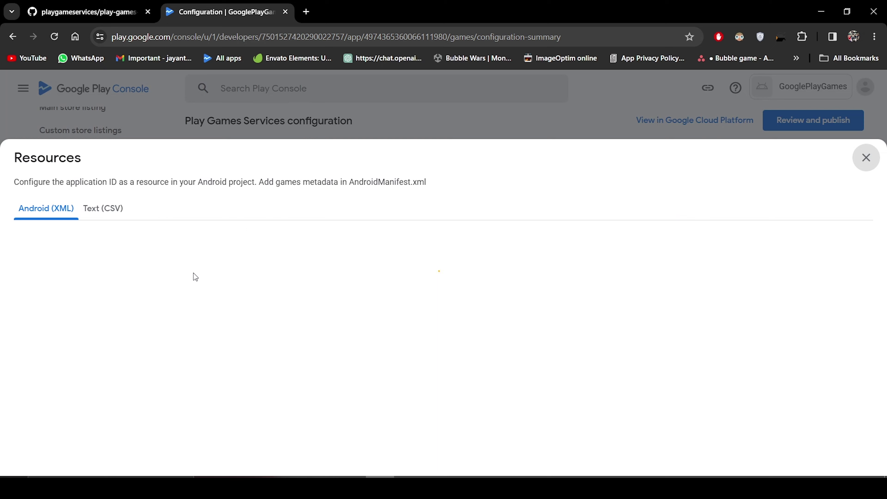
pyautogui.moveTo(90, 314); pyautogui.dragTo(8, 237)
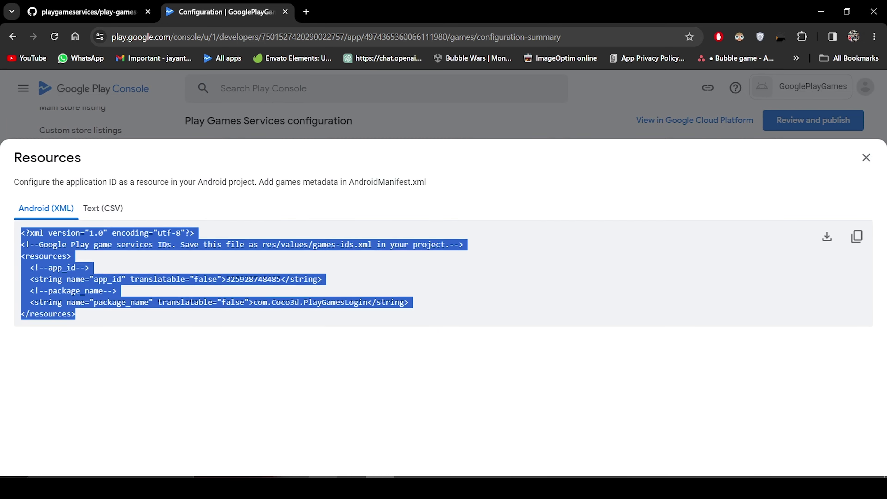
pyautogui.click(352, 470)
pyautogui.click(215, 19)
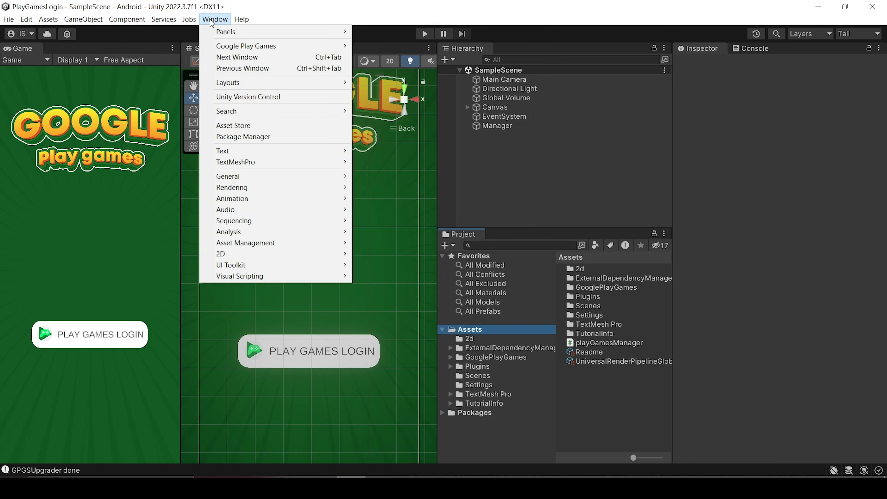
# Paste the XML resources snippet into Unity's Google Play Games Android setup window.
pyautogui.moveTo(294, 50)
pyautogui.moveTo(405, 46)
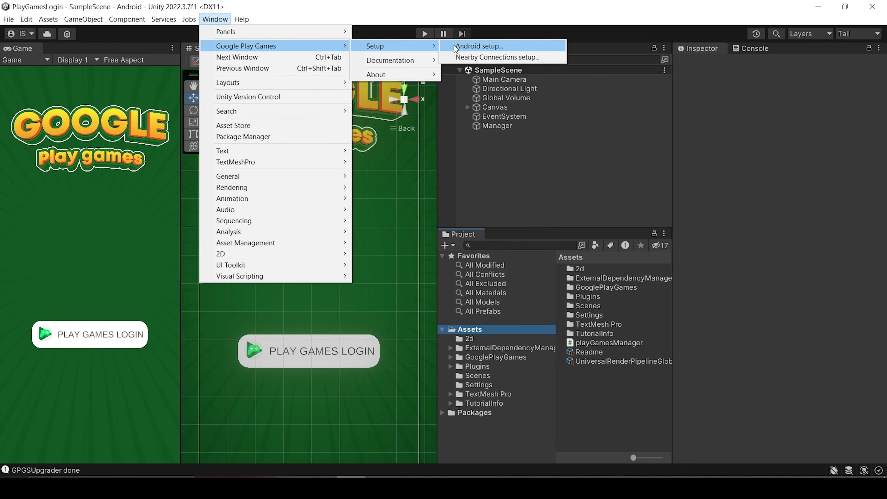
pyautogui.click(451, 47)
pyautogui.click(234, 275)
pyautogui.hotkey('ctrl', 'v')
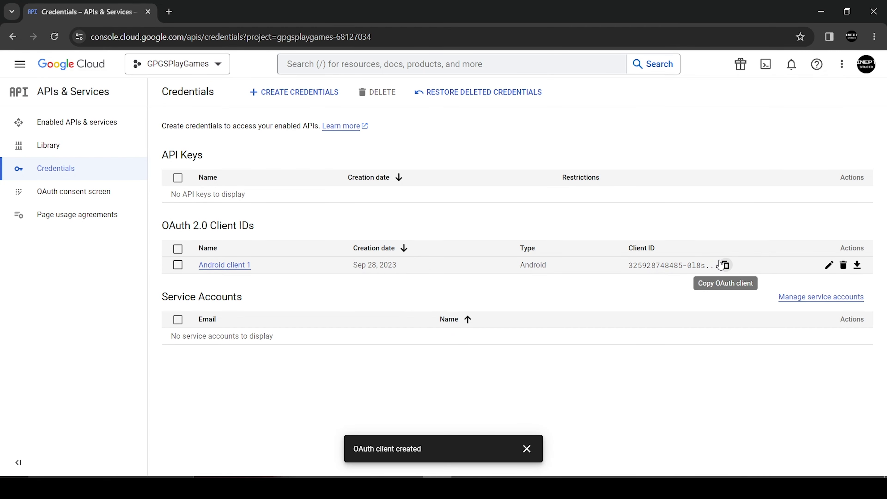
# Paste the Android client's OAuth client ID, run Setup, and accept the success message.
pyautogui.click(725, 265)
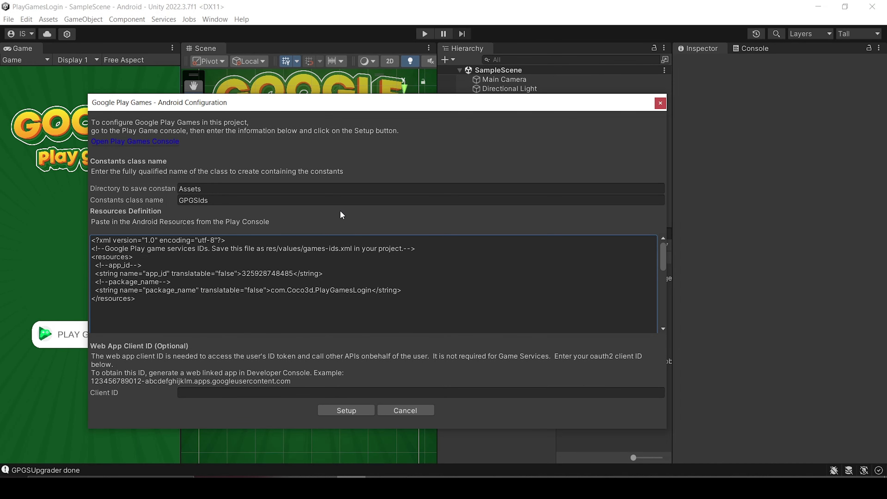
pyautogui.click(195, 393)
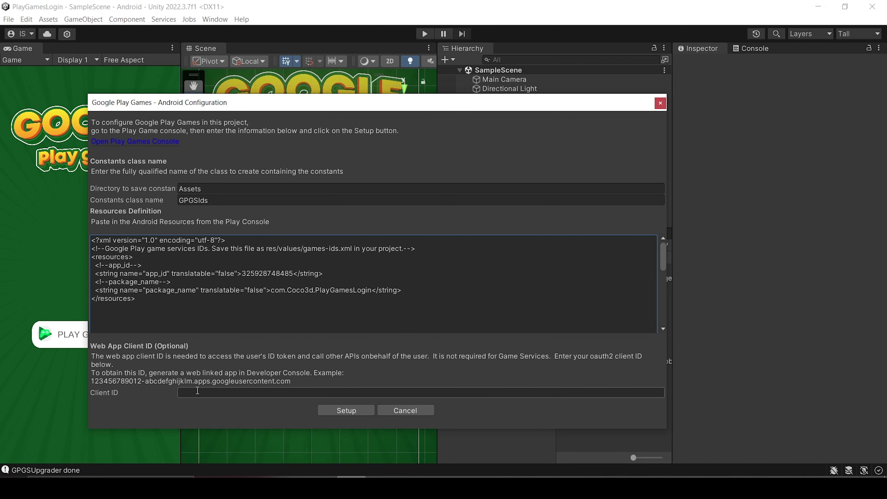
pyautogui.hotkey('ctrl', 'v')
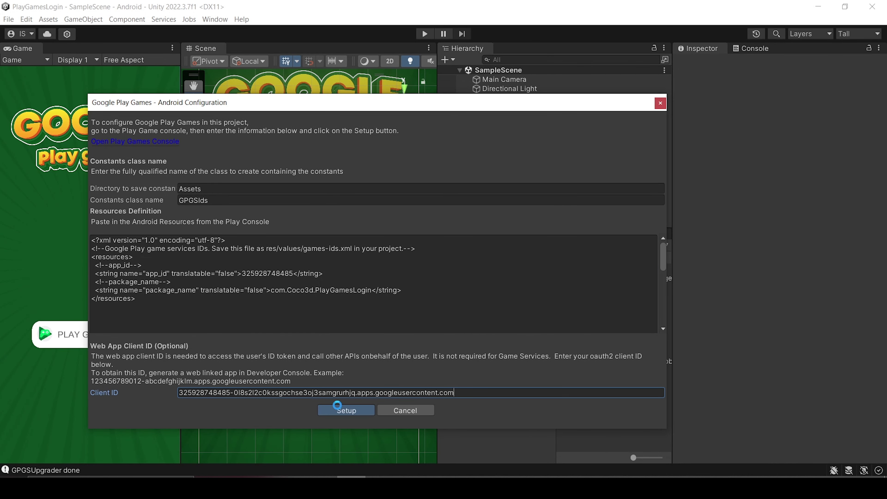
pyautogui.click(337, 407)
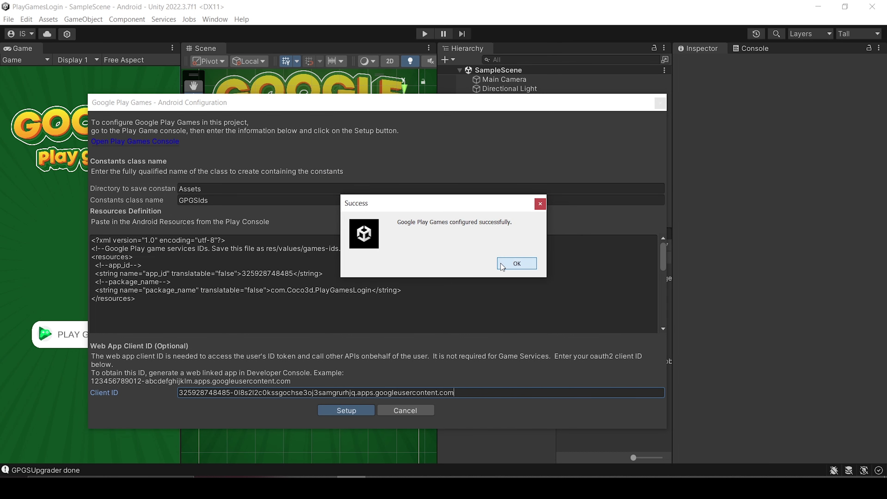
pyautogui.click(516, 263)
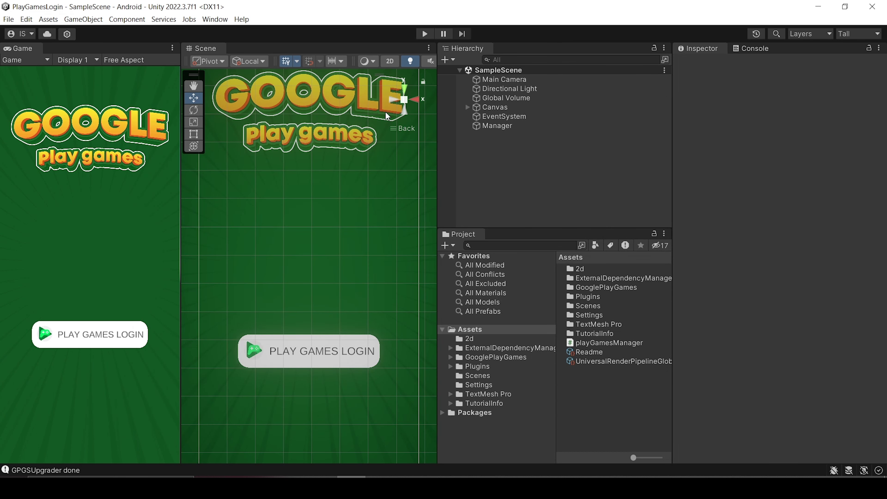
# Copy the package name com.Coco3d.PlayGamesLogin from the Android Player Settings.
pyautogui.click(9, 19)
pyautogui.click(41, 141)
pyautogui.click(251, 421)
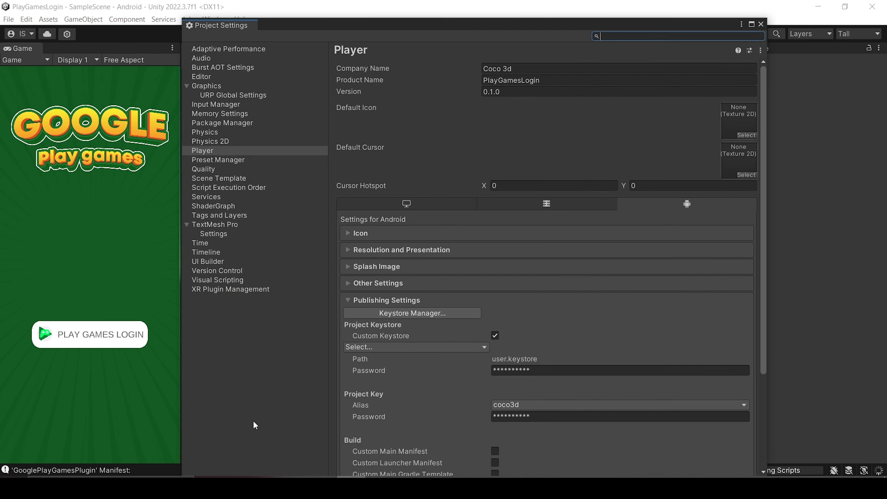
pyautogui.click(428, 283)
pyautogui.scroll(-5, 428, 281)
pyautogui.scroll(-6, 543, 296)
pyautogui.scroll(-1, 543, 296)
pyautogui.click(543, 284)
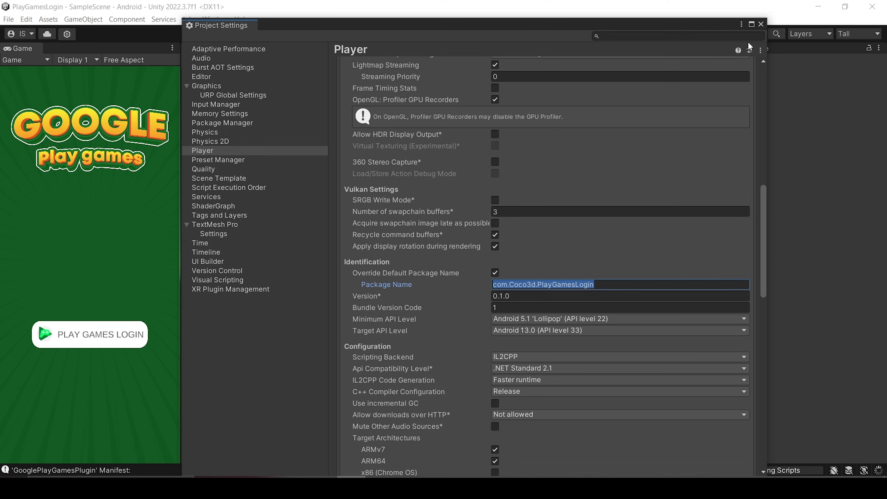
pyautogui.click(760, 23)
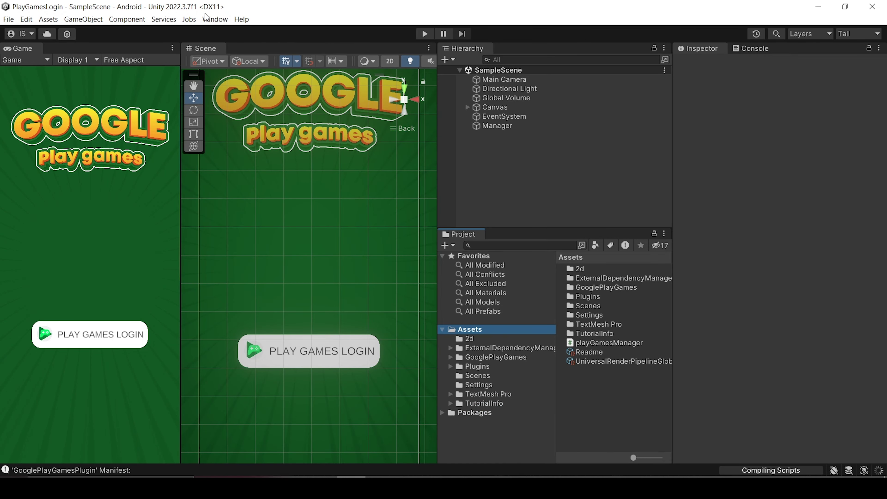
# Run Nearby Connections setup with com.Coco3d.PlayGamesLogin as the service ID.
pyautogui.click(215, 19)
pyautogui.moveTo(315, 49)
pyautogui.moveTo(418, 46)
pyautogui.click(488, 56)
pyautogui.click(363, 119)
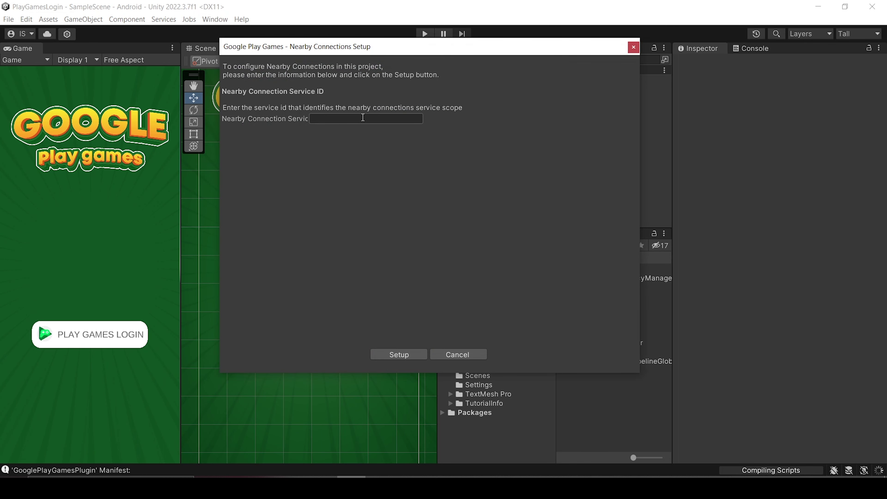
pyautogui.hotkey('ctrl', 'v')
pyautogui.click(396, 355)
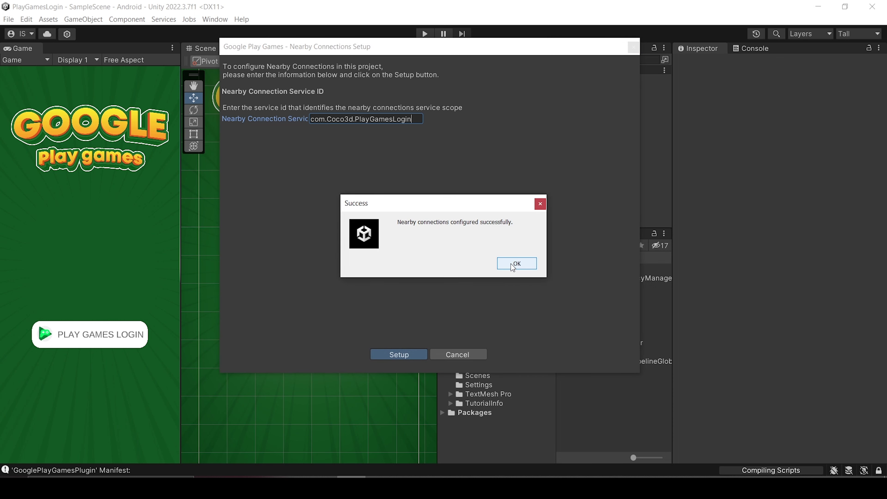
pyautogui.click(512, 269)
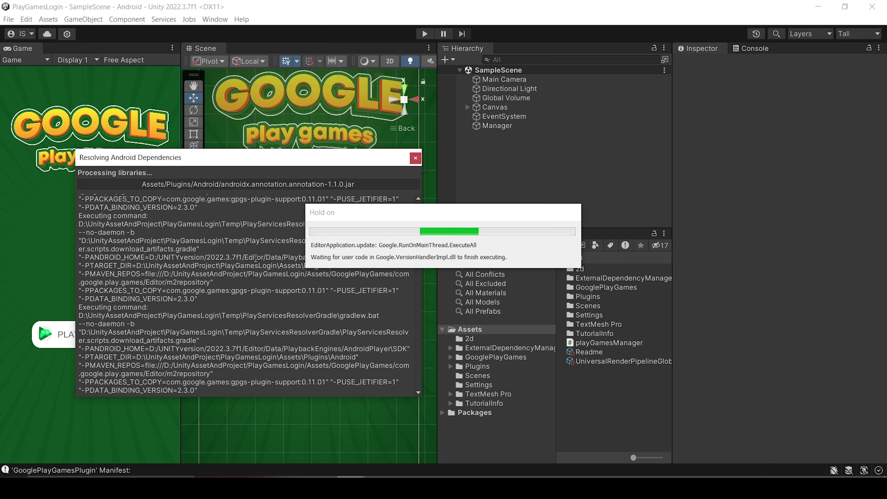
# Build the Android app to the Desktop as PlayGamesTesting.
pyautogui.click(8, 19)
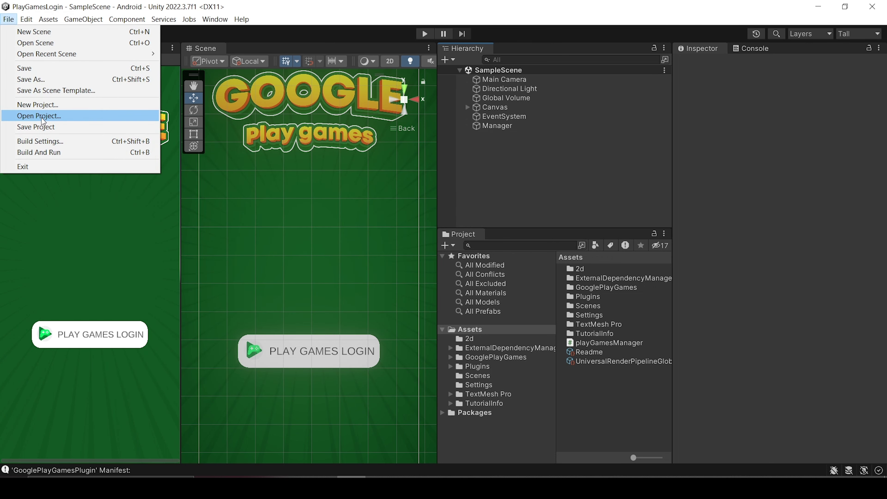
pyautogui.click(40, 141)
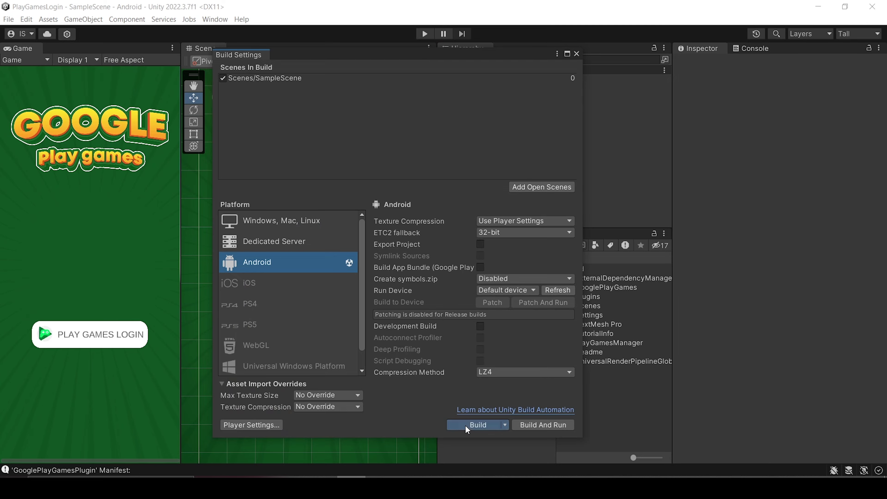
pyautogui.click(465, 424)
pyautogui.click(52, 282)
pyautogui.write('PlayGamesTesting')
pyautogui.click(772, 457)
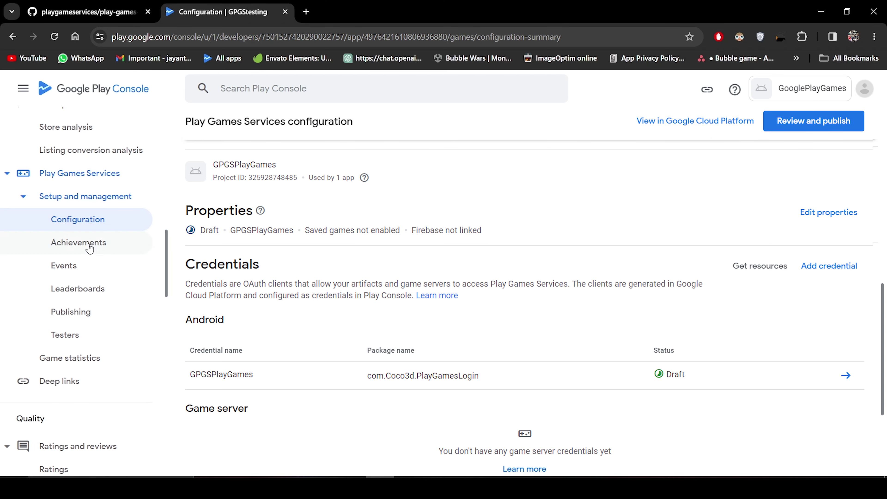
# Copy the app signing key's SHA-1 fingerprint from the App signing page.
pyautogui.scroll(10, 90, 248)
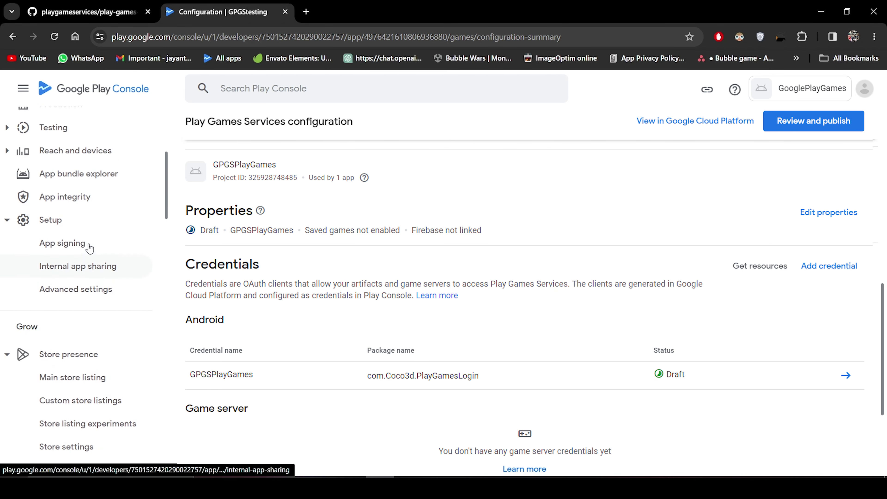
pyautogui.click(62, 247)
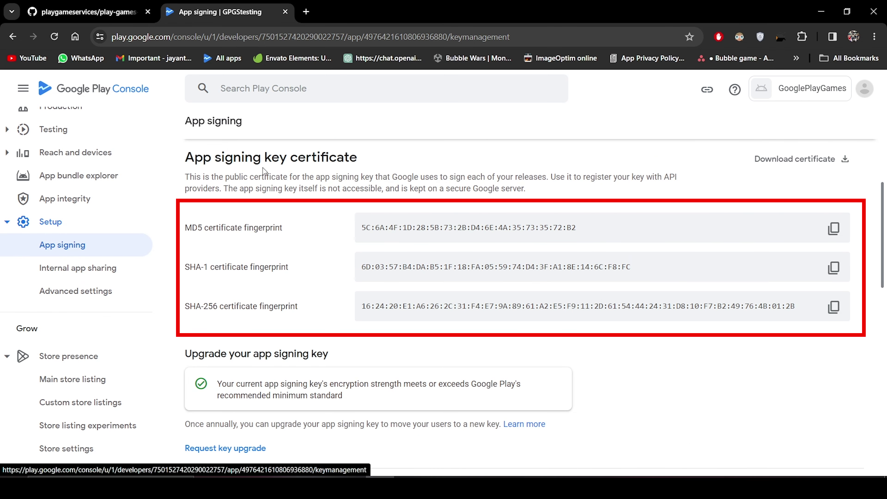
pyautogui.scroll(-5, 264, 169)
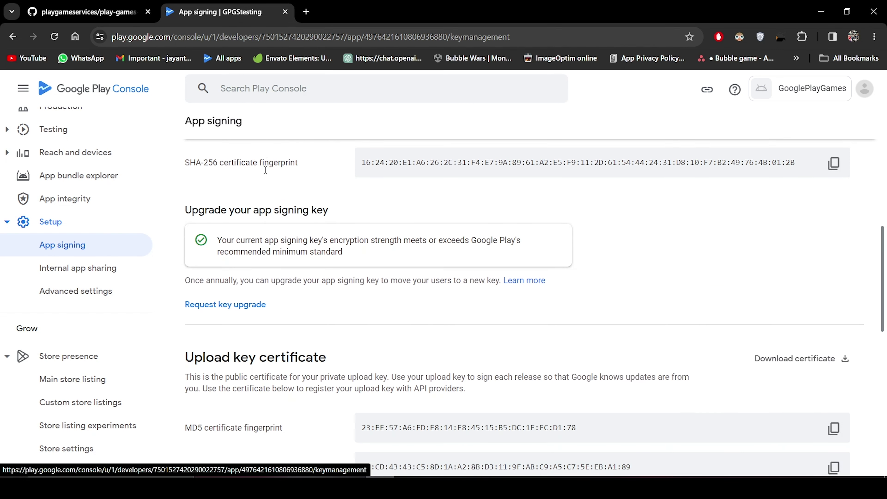
pyautogui.scroll(-4, 236, 297)
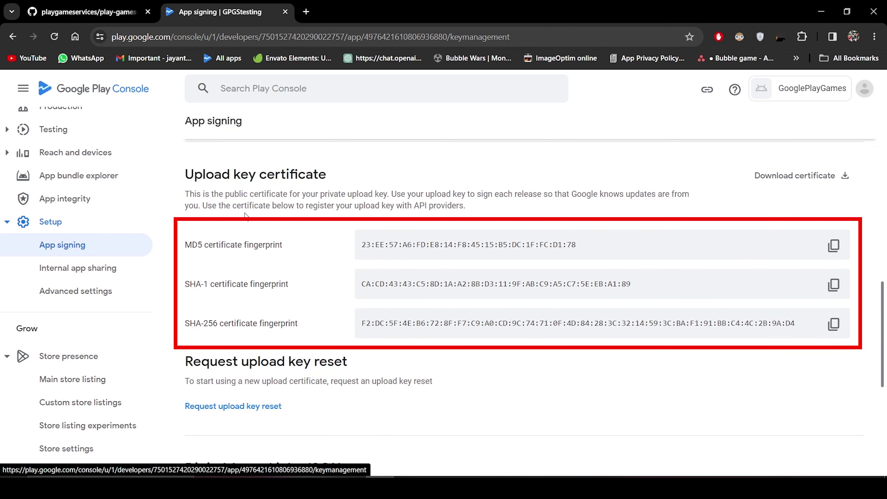
pyautogui.scroll(9, 393, 280)
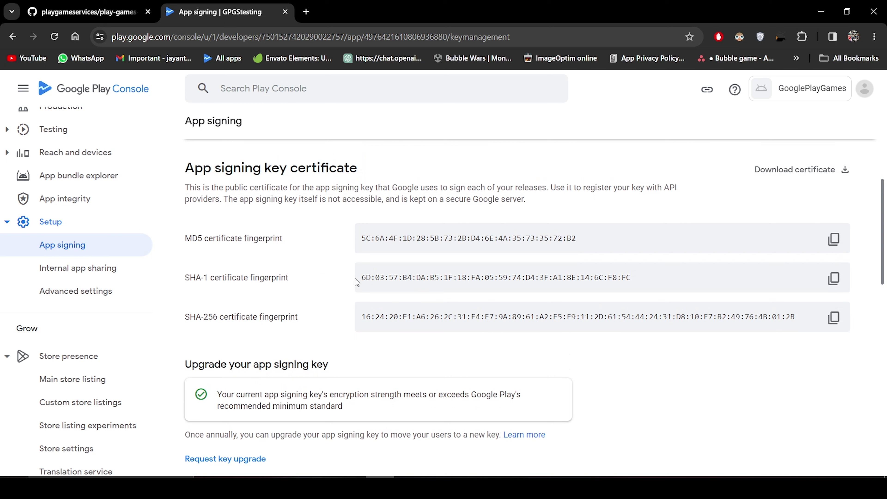
pyautogui.moveTo(359, 281); pyautogui.dragTo(610, 291)
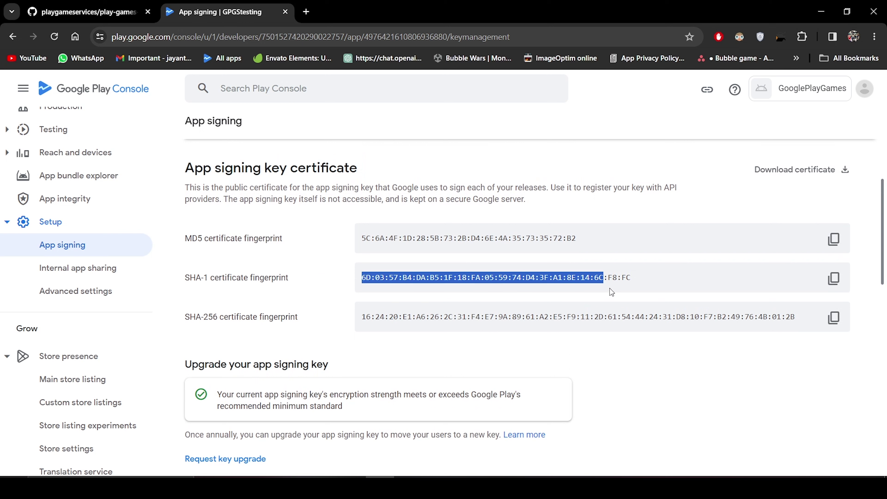
pyautogui.click(661, 282)
pyautogui.click(833, 284)
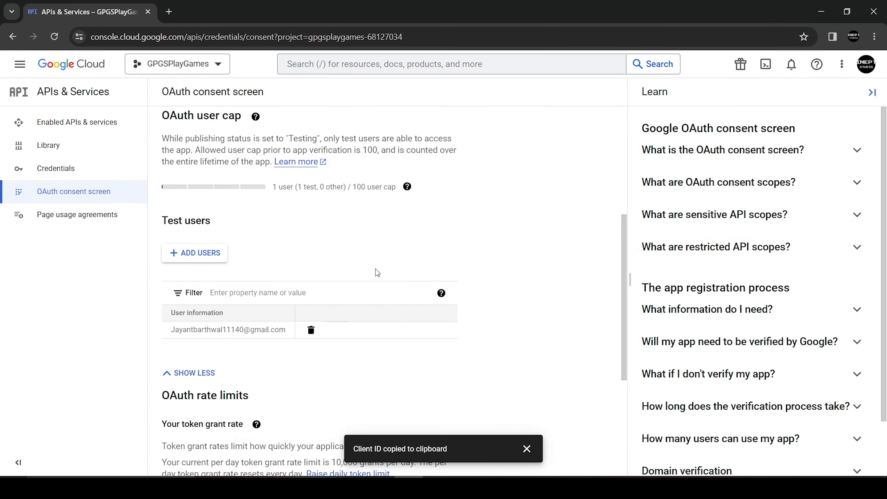
pyautogui.scroll(-4, 376, 269)
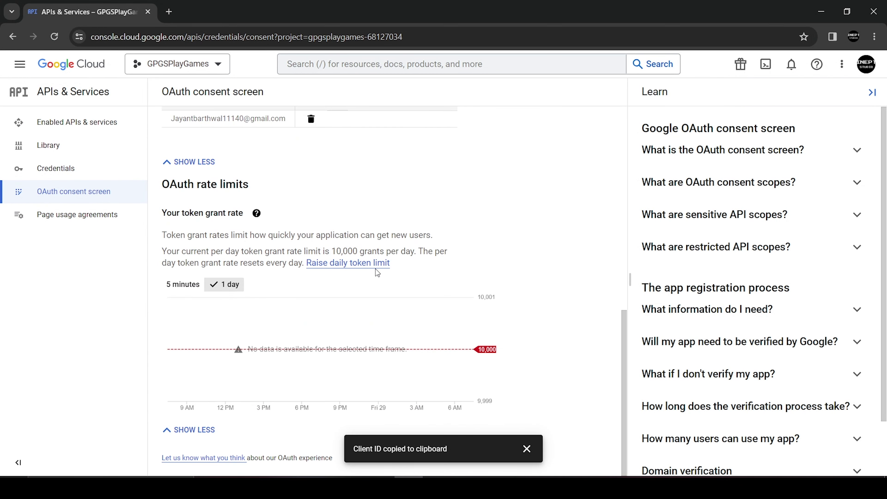
# Replace Android client 1's SHA-1 with the app-signing fingerprint and save it.
pyautogui.click(131, 172)
pyautogui.click(226, 263)
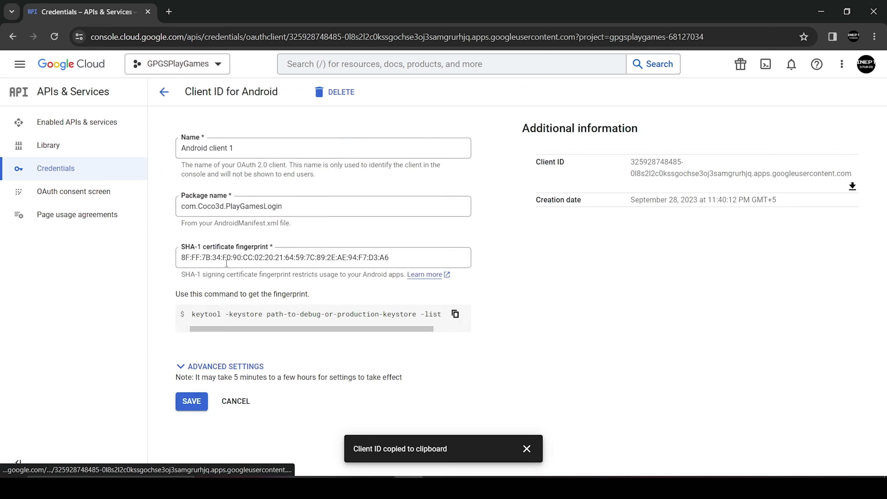
pyautogui.scroll(-1, 226, 264)
pyautogui.moveTo(389, 218); pyautogui.dragTo(291, 211)
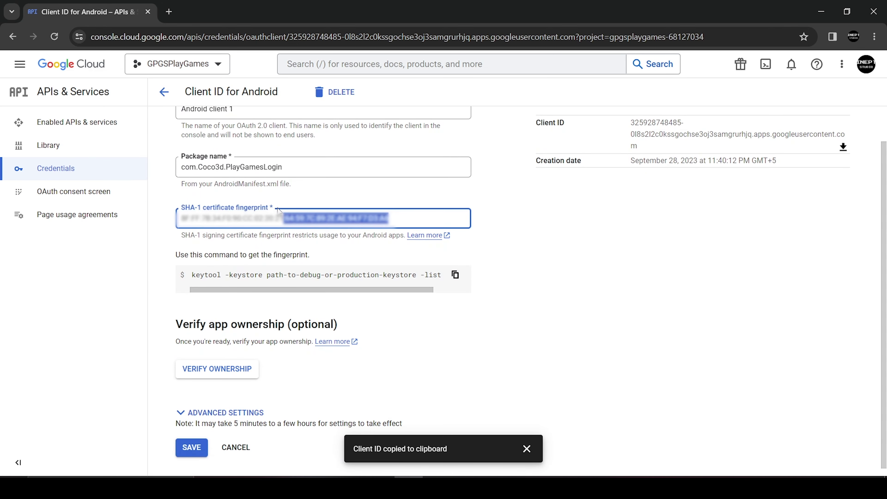
pyautogui.hotkey('ctrl', 'v')
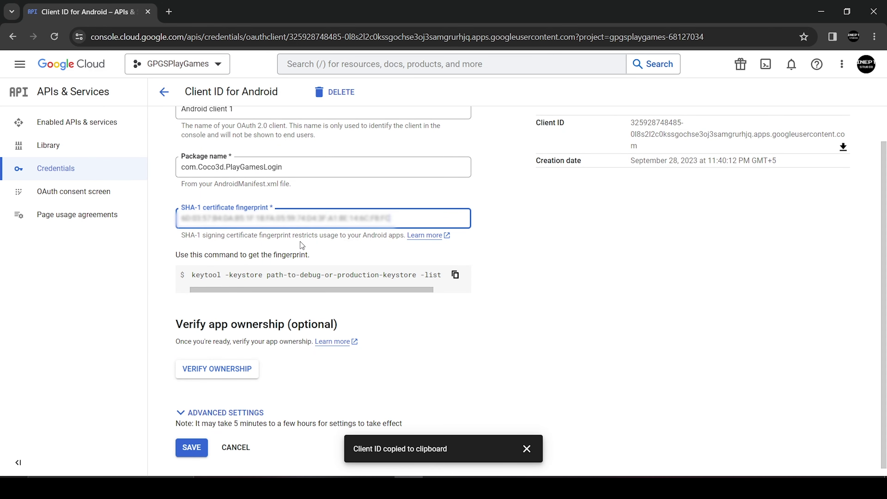
pyautogui.click(192, 448)
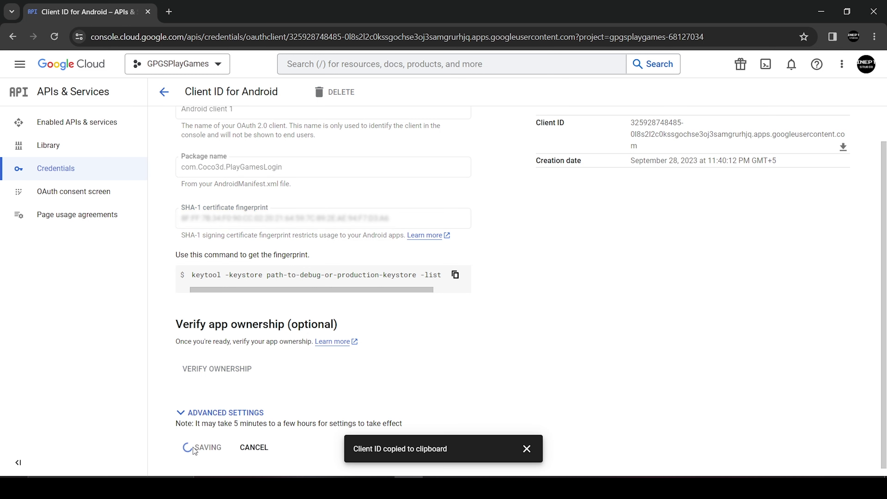